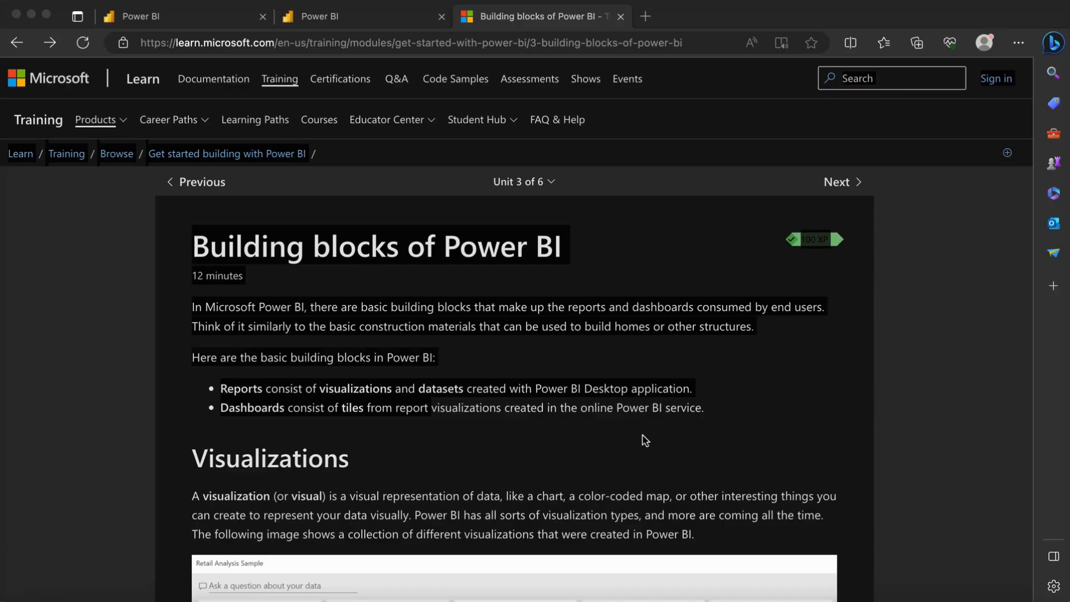
Read the Building blocks of Power BI unit, examining the sections on visualizations, datasets, reports, dashboards and tiles.
{"action": "scroll", "coordinate": [642, 437], "scroll_direction": "down", "scroll_amount": 5}
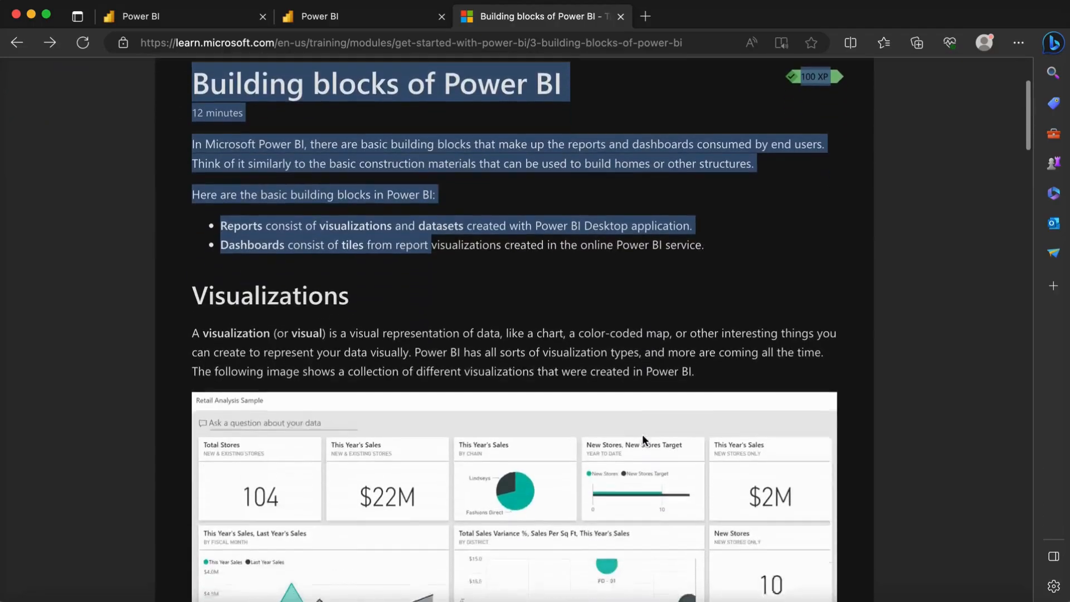
{"action": "scroll", "coordinate": [642, 434], "scroll_direction": "down", "scroll_amount": 2}
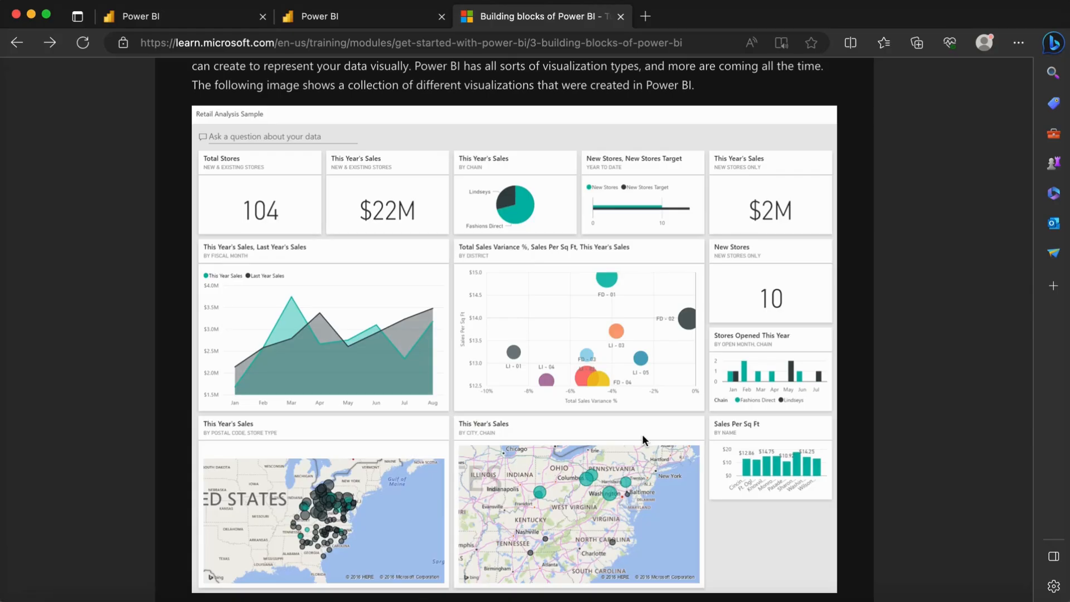
{"action": "scroll", "coordinate": [642, 434], "scroll_direction": "down", "scroll_amount": 1}
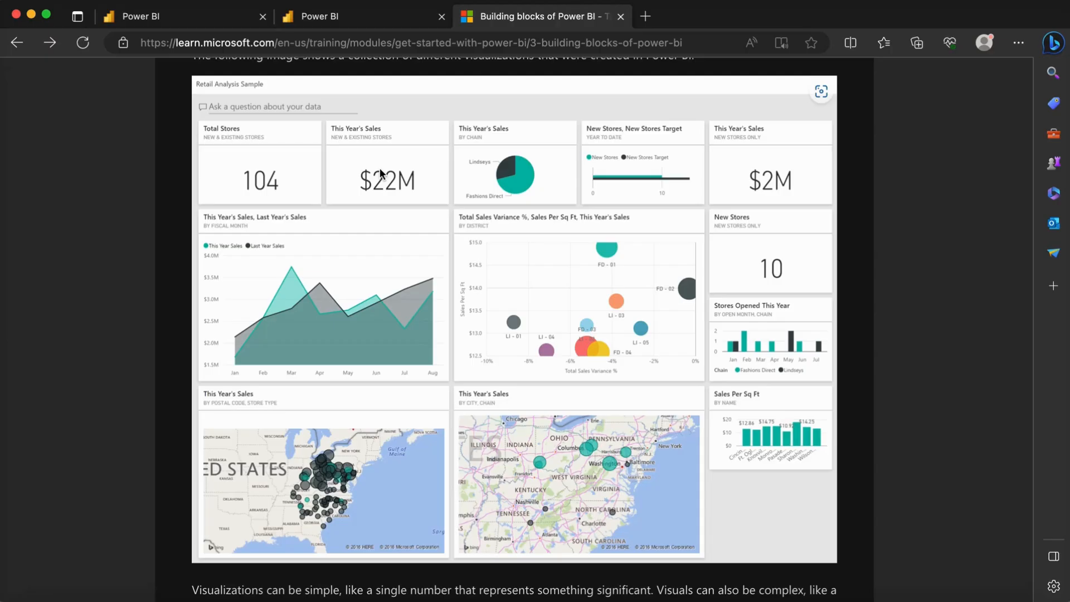
{"action": "scroll", "coordinate": [379, 172], "scroll_direction": "down", "scroll_amount": 8}
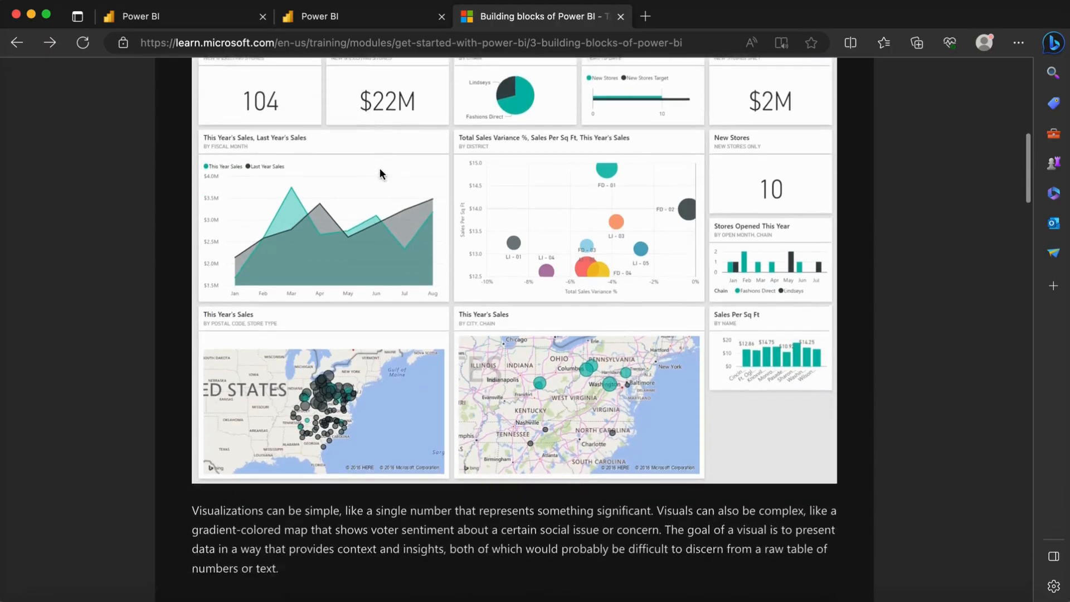
{"action": "scroll", "coordinate": [380, 169], "scroll_direction": "down", "scroll_amount": 4}
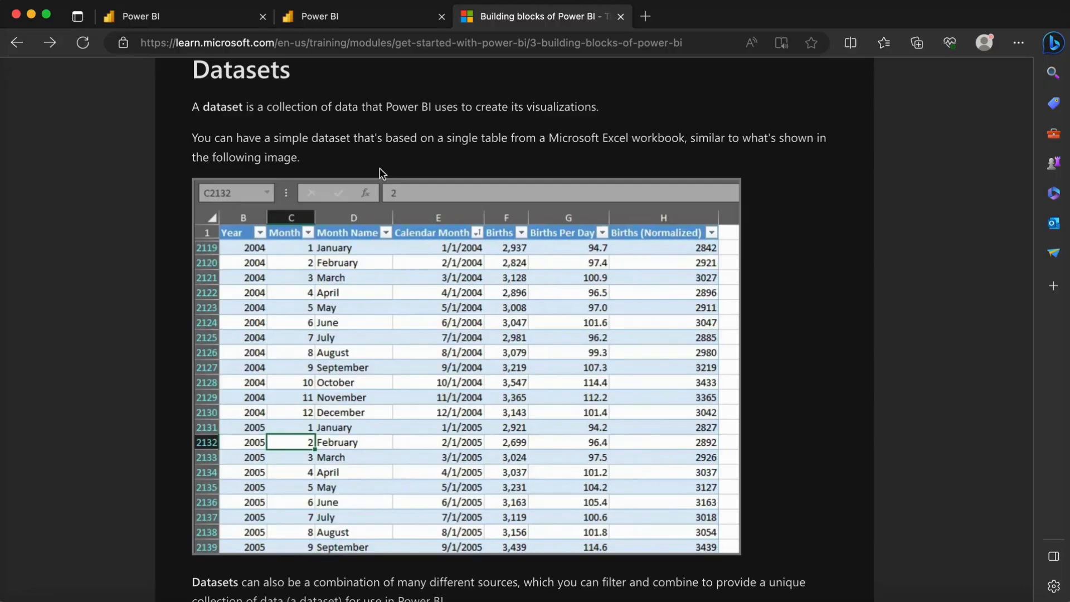
{"action": "scroll", "coordinate": [380, 170], "scroll_direction": "down", "scroll_amount": 8}
{"action": "scroll", "coordinate": [380, 169], "scroll_direction": "down", "scroll_amount": 9}
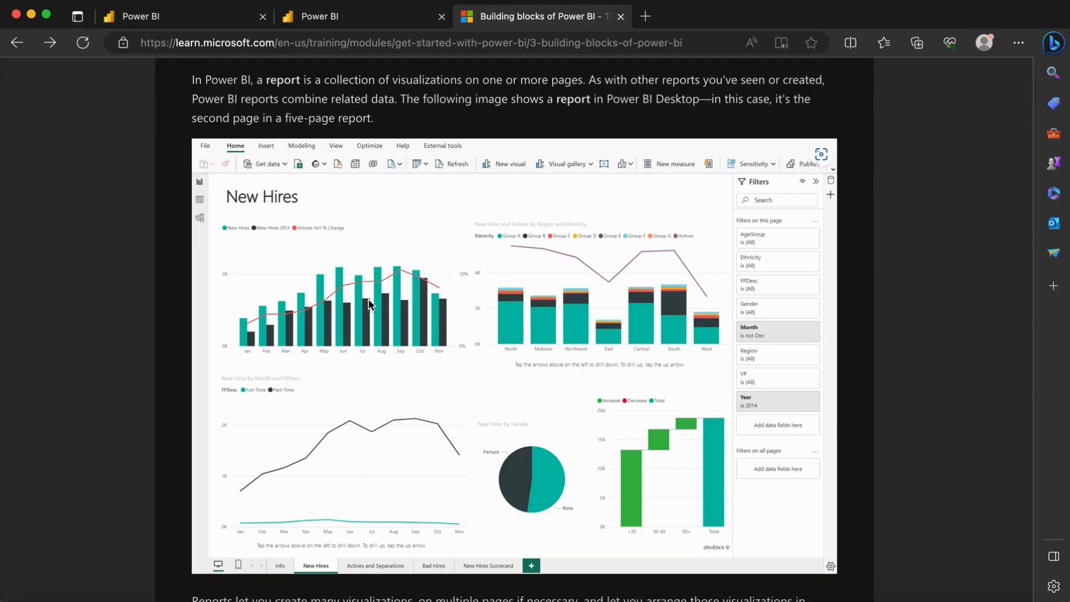
{"action": "scroll", "coordinate": [369, 299], "scroll_direction": "down", "scroll_amount": 1}
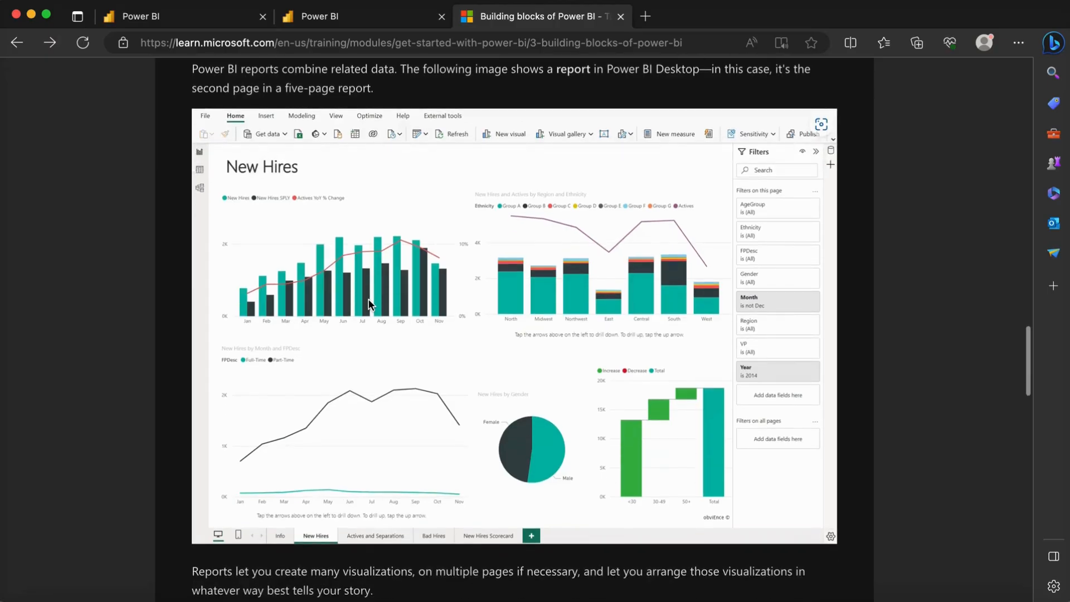
{"action": "scroll", "coordinate": [369, 299], "scroll_direction": "down", "scroll_amount": 1}
{"action": "scroll", "coordinate": [369, 299], "scroll_direction": "down", "scroll_amount": 8}
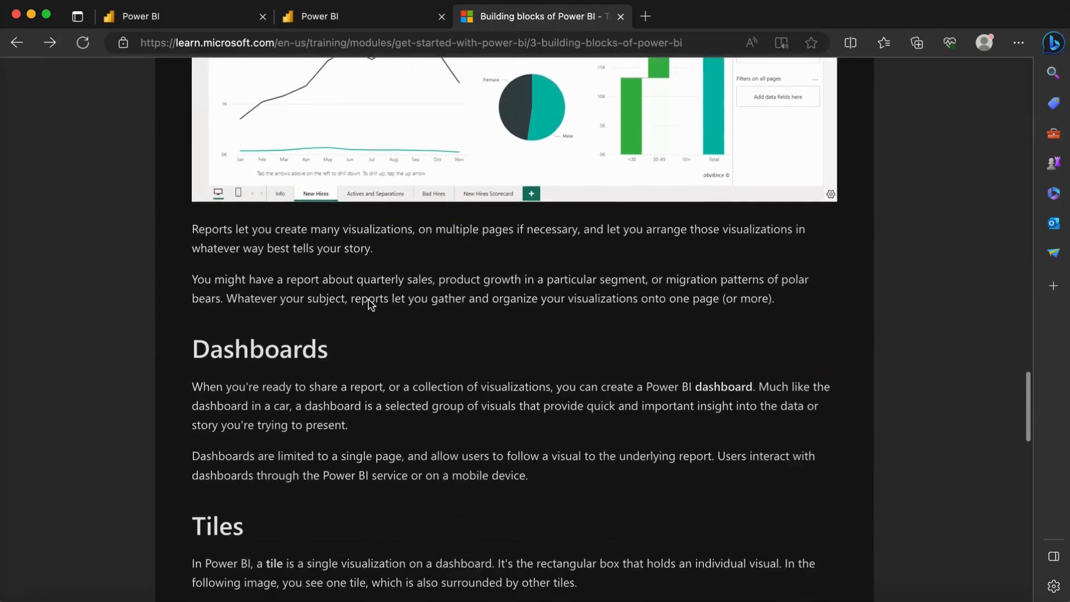
{"action": "scroll", "coordinate": [369, 301], "scroll_direction": "down", "scroll_amount": 3}
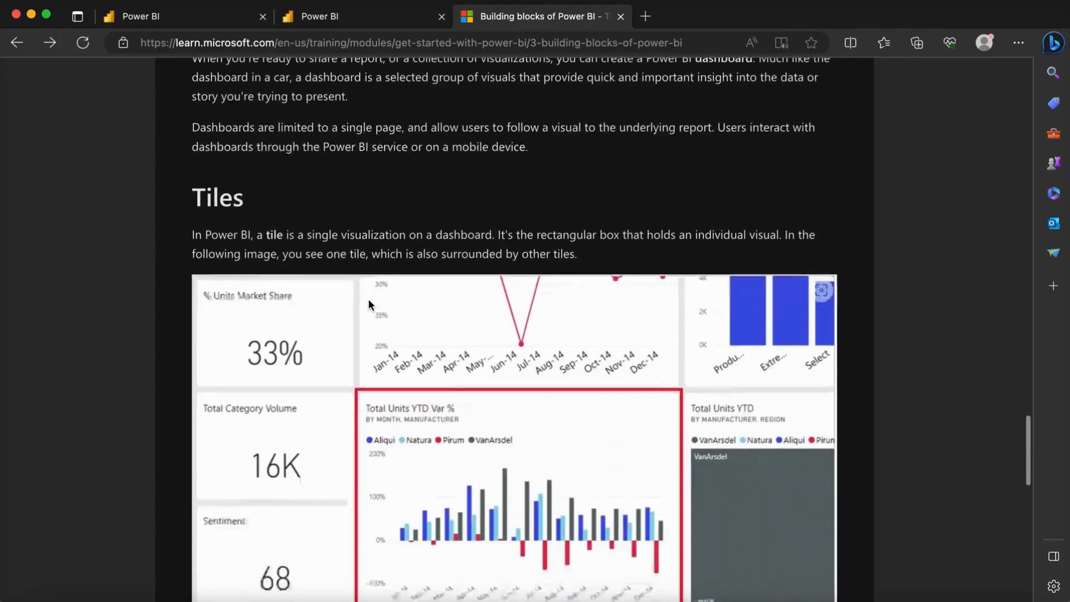
Switch to the COVID-19 school closure report and highlight the pie chart's education-level slices one by one.
{"action": "left_click", "coordinate": [377, 24]}
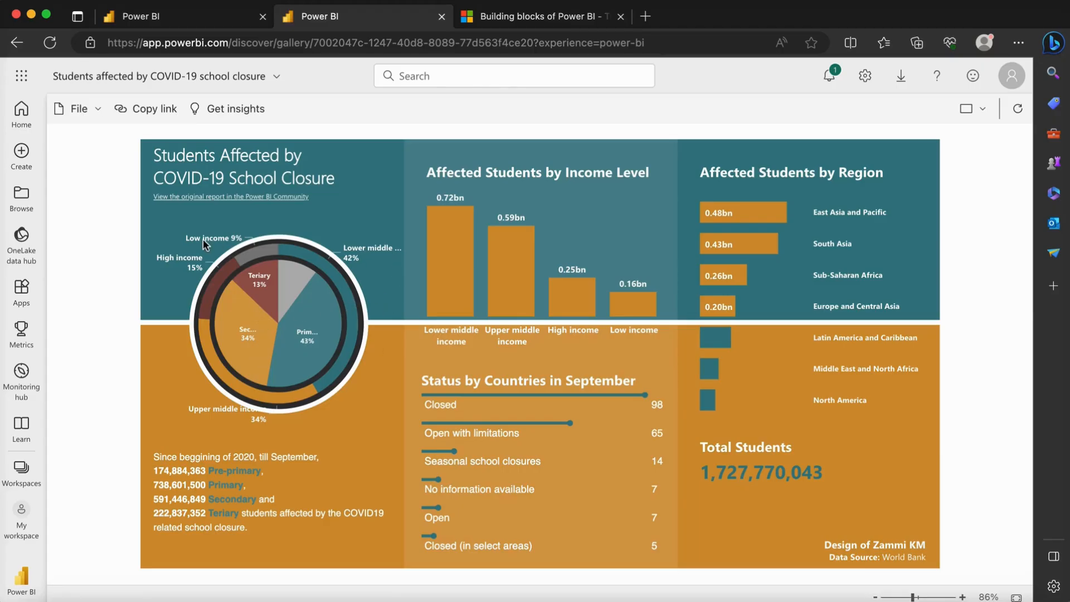
{"action": "left_click", "coordinate": [302, 350]}
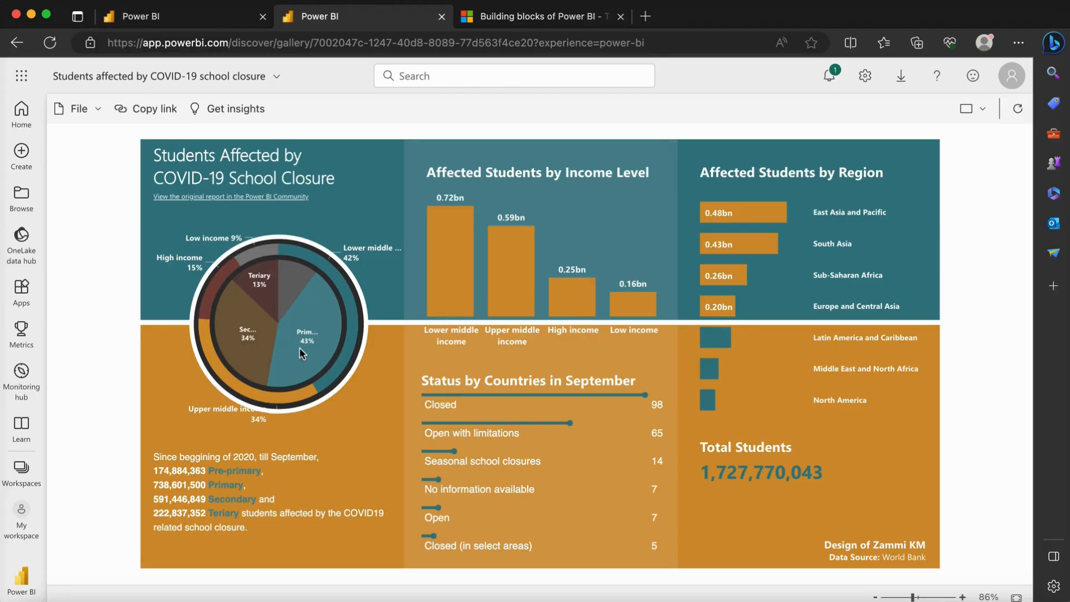
{"action": "left_click", "coordinate": [257, 282]}
{"action": "left_click", "coordinate": [252, 340]}
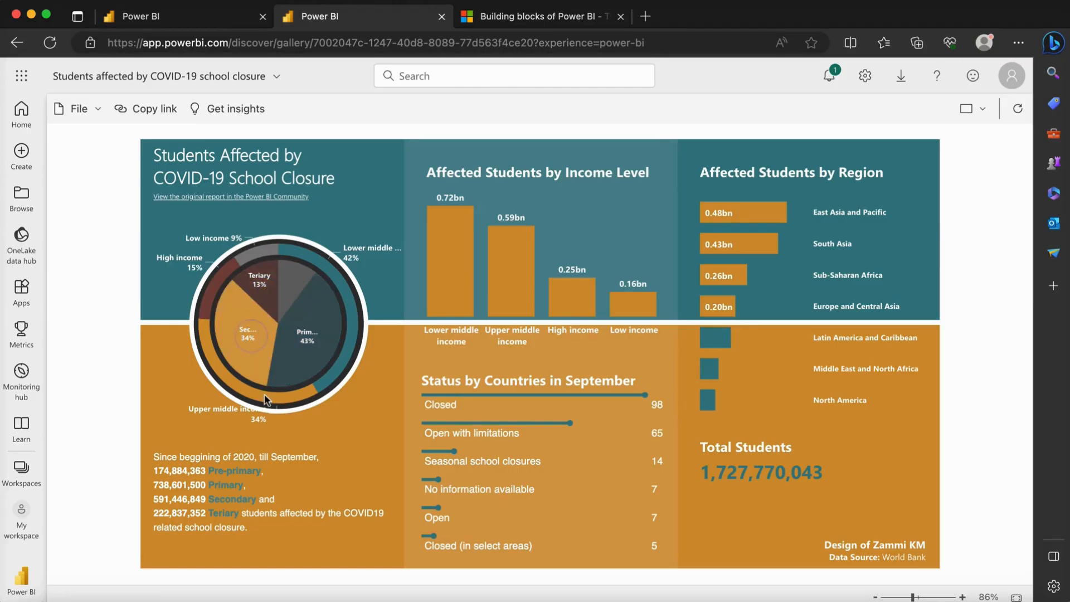
{"action": "left_click", "coordinate": [269, 399]}
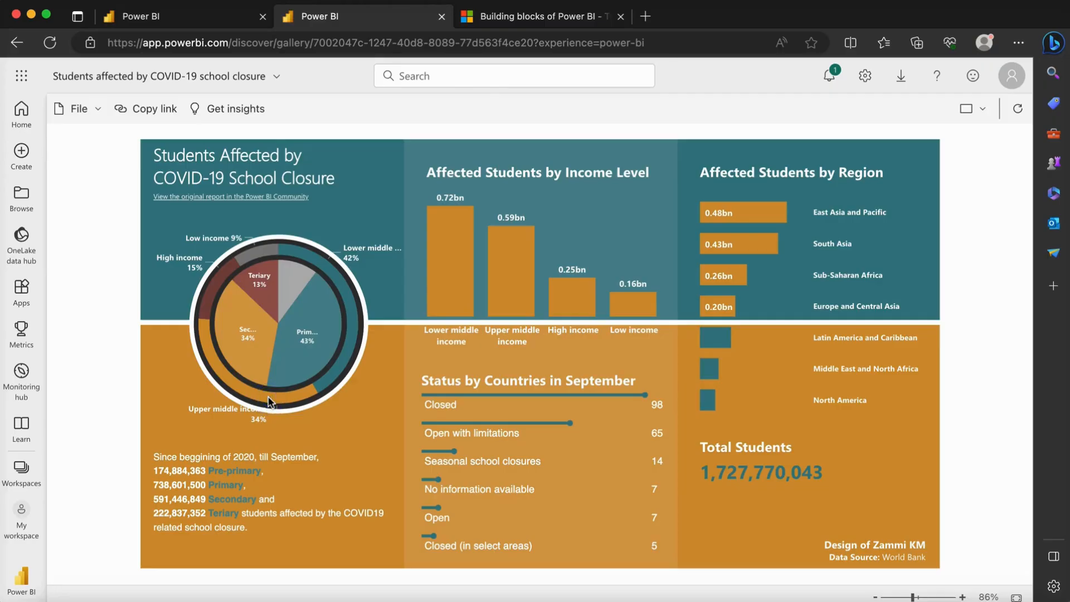
{"action": "left_click", "coordinate": [286, 280]}
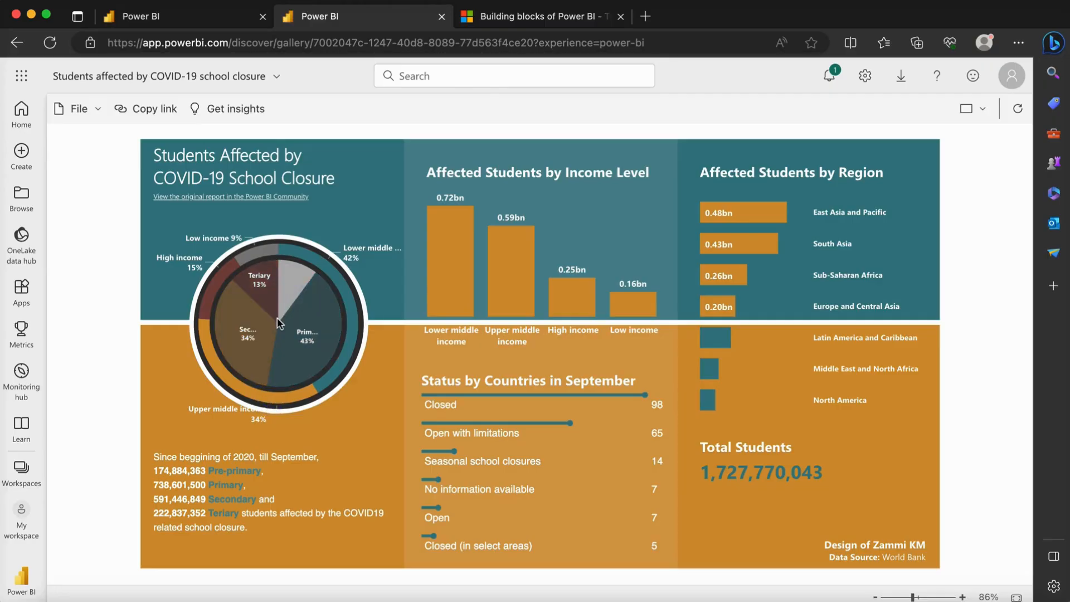
Cross-filter the report by the Lower middle income bar and by the High income bar, clearing each selection after viewing it.
{"action": "left_click", "coordinate": [453, 248]}
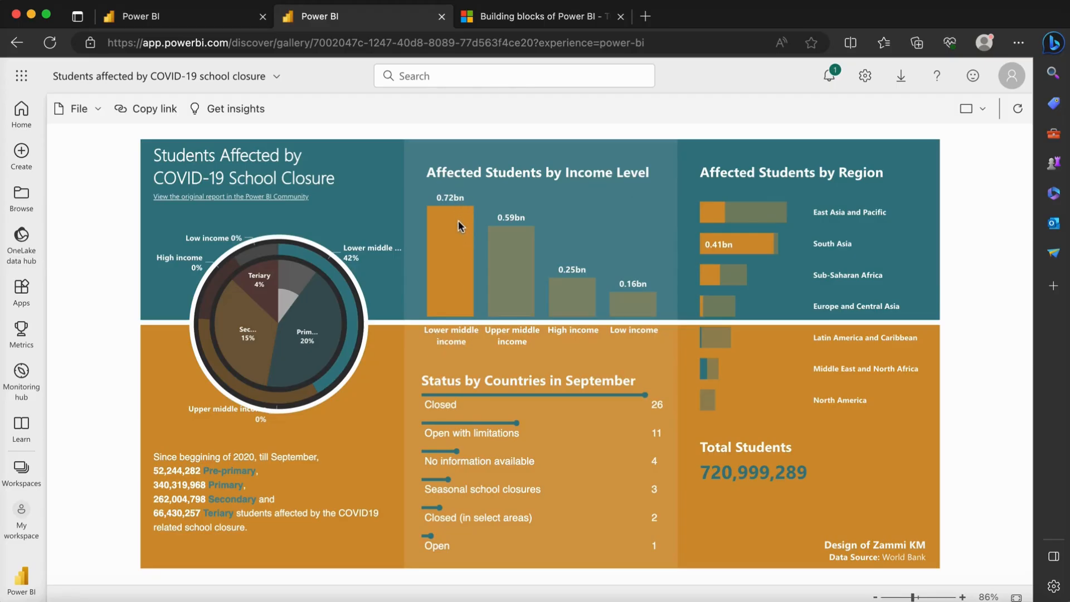
{"action": "left_click", "coordinate": [459, 291]}
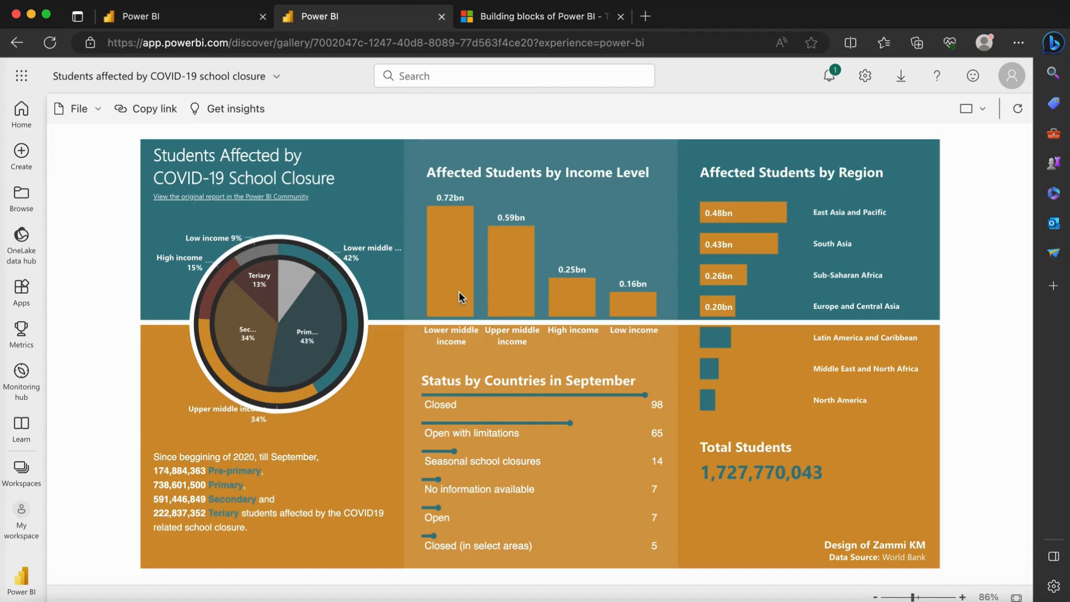
{"action": "left_click", "coordinate": [579, 306]}
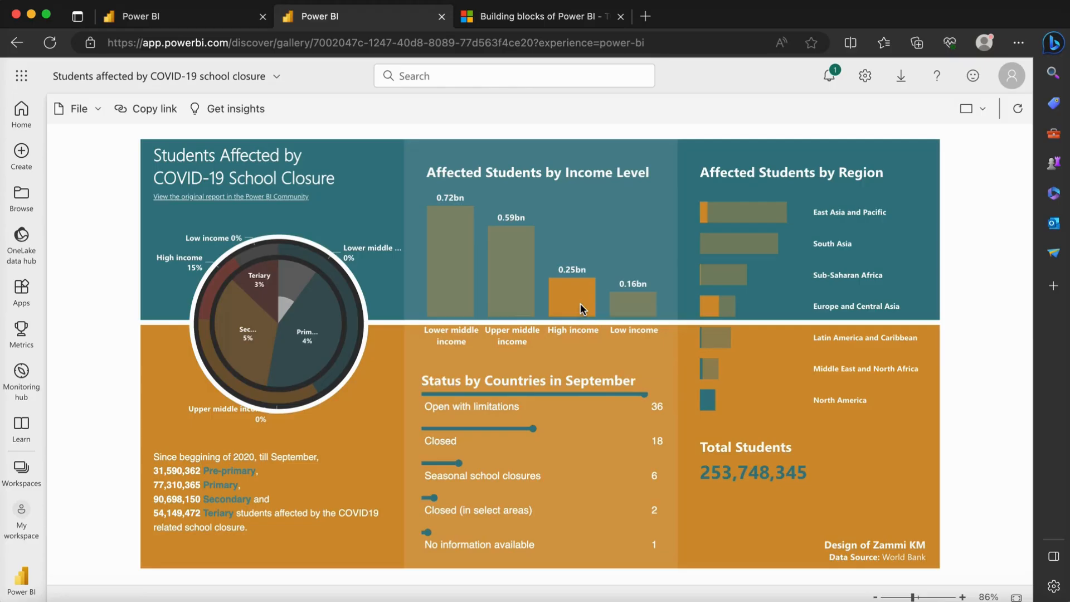
{"action": "left_click", "coordinate": [582, 308]}
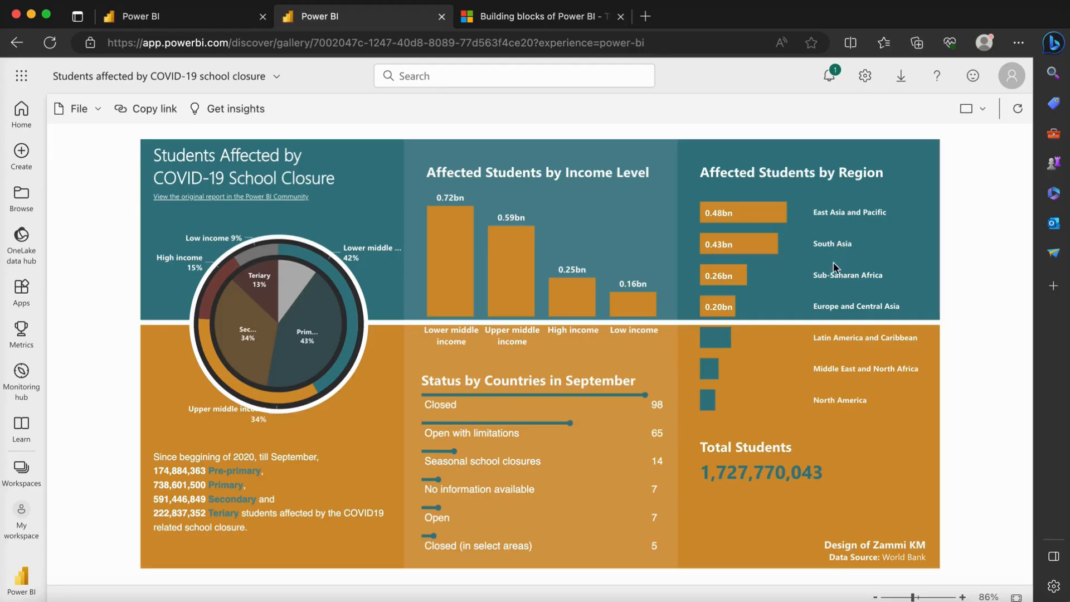
Cross-filter the report by the South Asia region and by the Closed country status, clearing each selection after viewing it.
{"action": "left_click", "coordinate": [752, 250]}
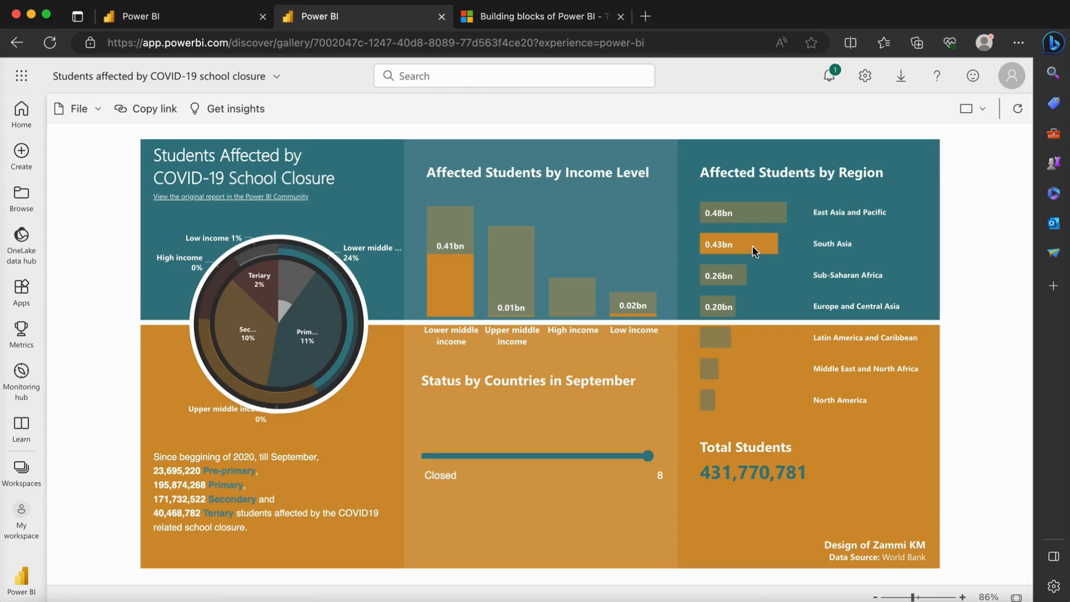
{"action": "left_click", "coordinate": [752, 247]}
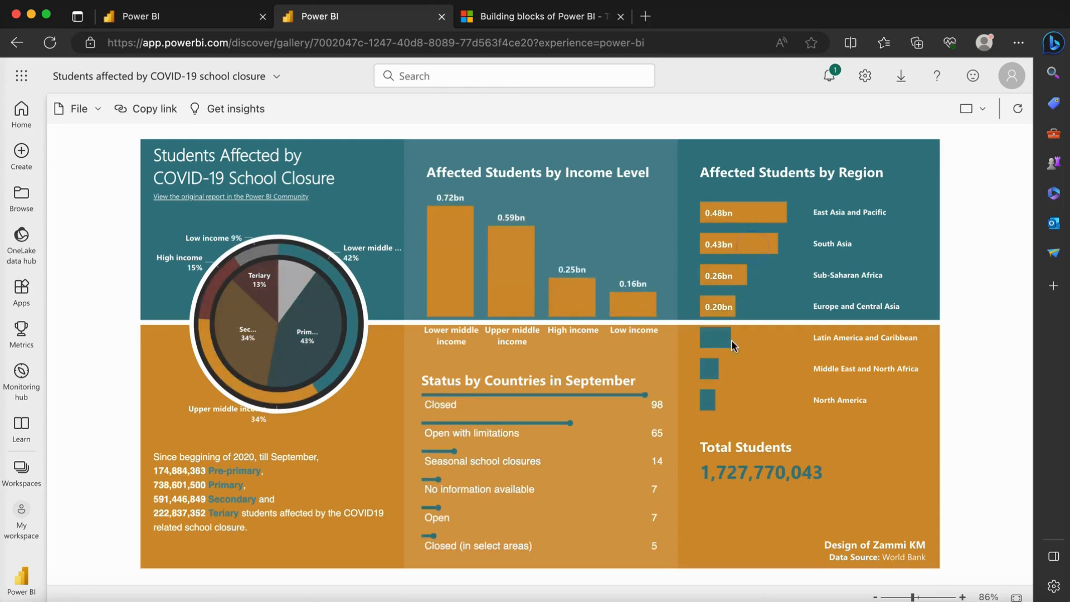
{"action": "left_click", "coordinate": [576, 397]}
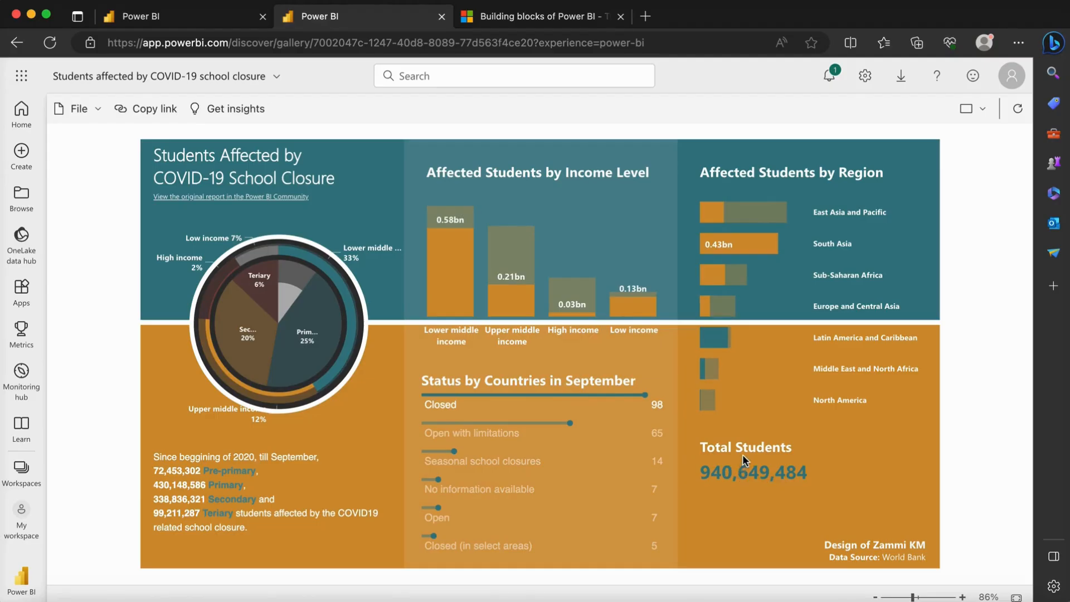
{"action": "left_click", "coordinate": [542, 394]}
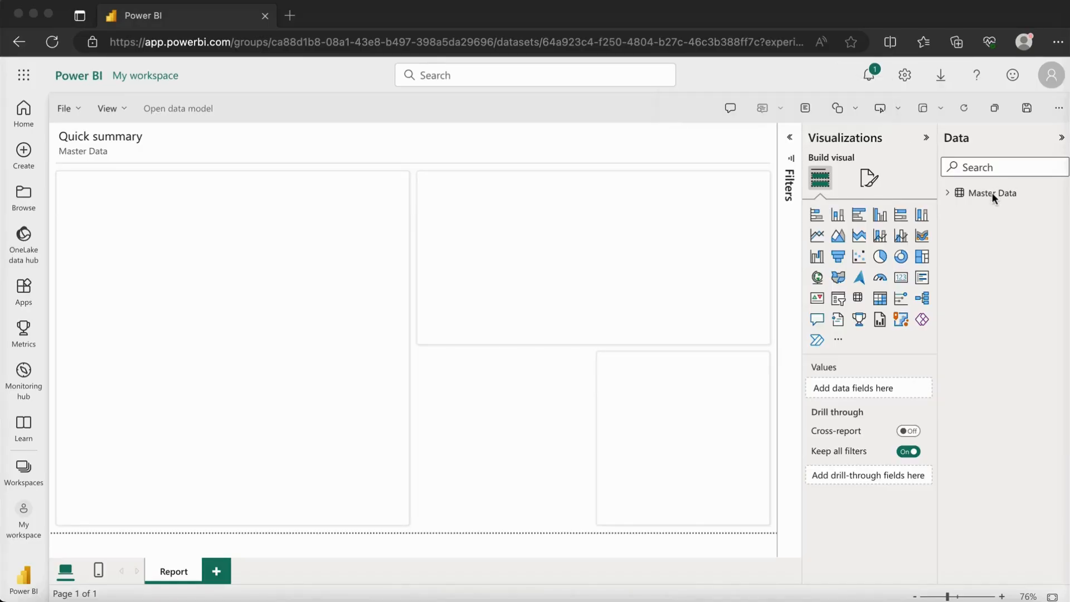
Expand the Master Data table's fields and replace the report title "Quick summary" with "Sales Summary".
{"action": "left_click", "coordinate": [947, 194]}
{"action": "left_click", "coordinate": [947, 195]}
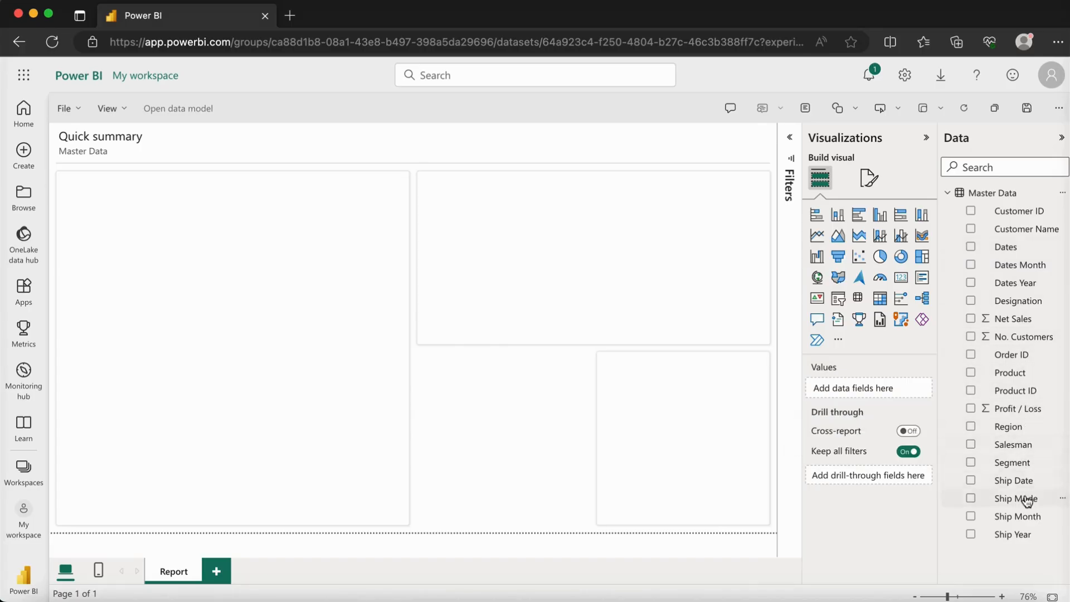
{"action": "left_click", "coordinate": [139, 137]}
{"action": "left_click_drag", "start_coordinate": [143, 137], "coordinate": [60, 140]}
{"action": "type", "text": "S"}
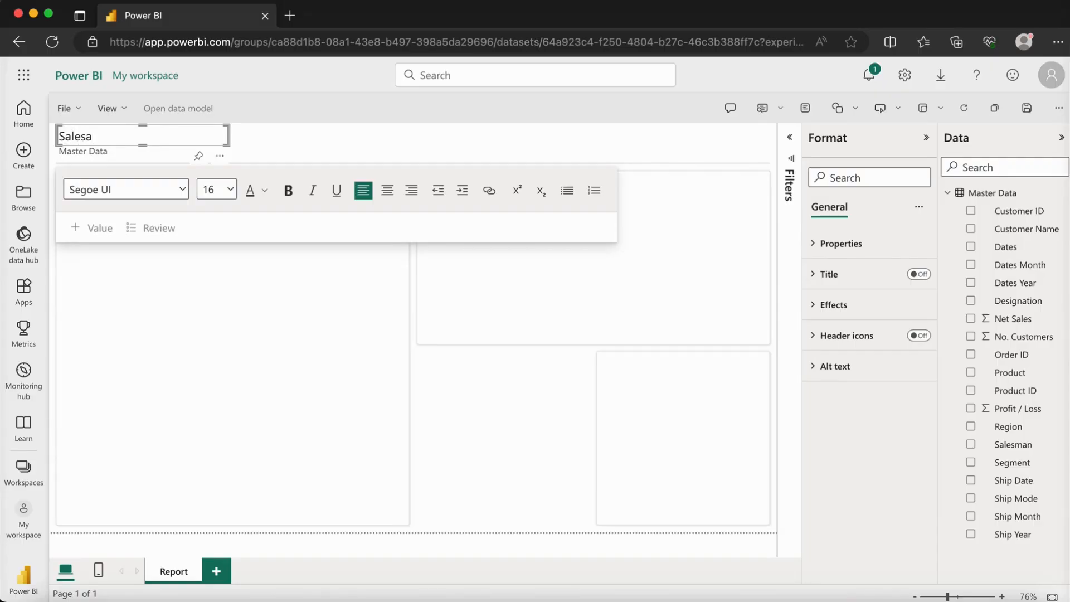
{"action": "type", "text": "ales Summary"}
Format the Sales Summary title in bold with a dark blue font color.
{"action": "left_click_drag", "start_coordinate": [158, 137], "coordinate": [55, 139]}
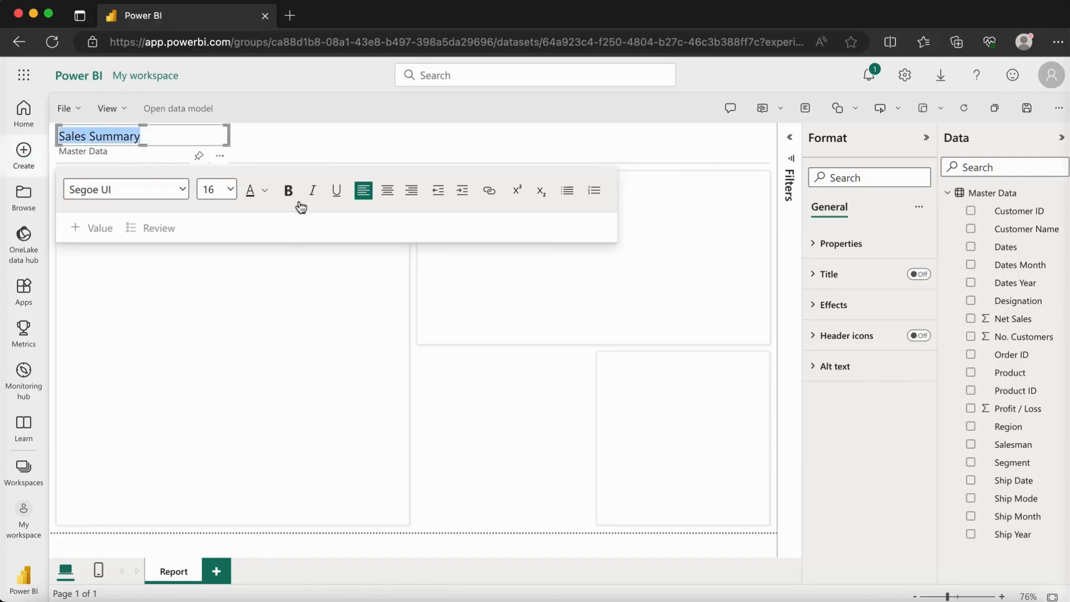
{"action": "left_click", "coordinate": [288, 190]}
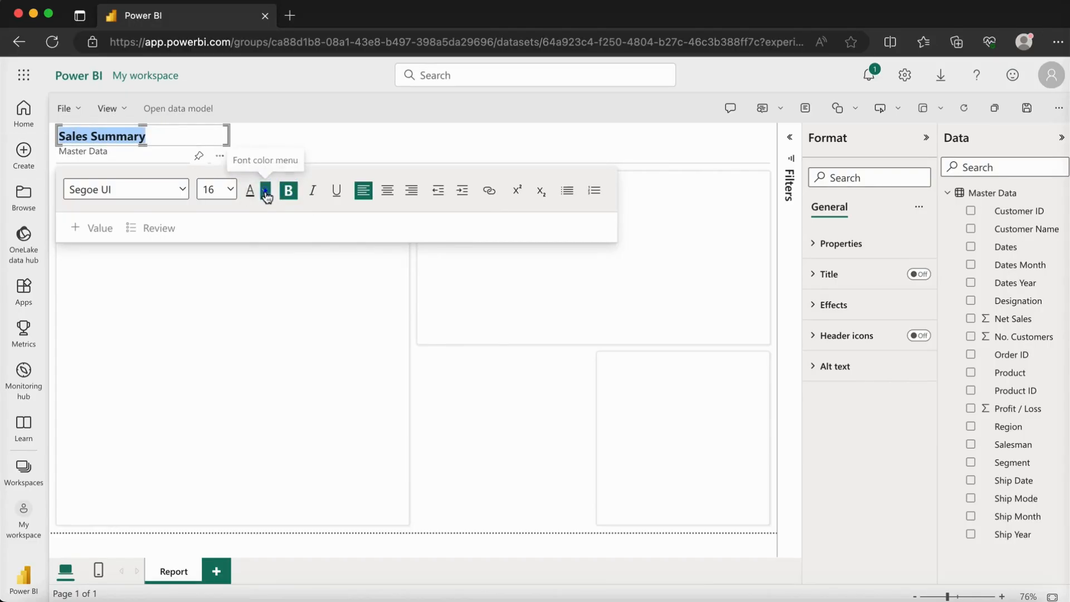
{"action": "left_click", "coordinate": [266, 194]}
{"action": "left_click", "coordinate": [341, 241]}
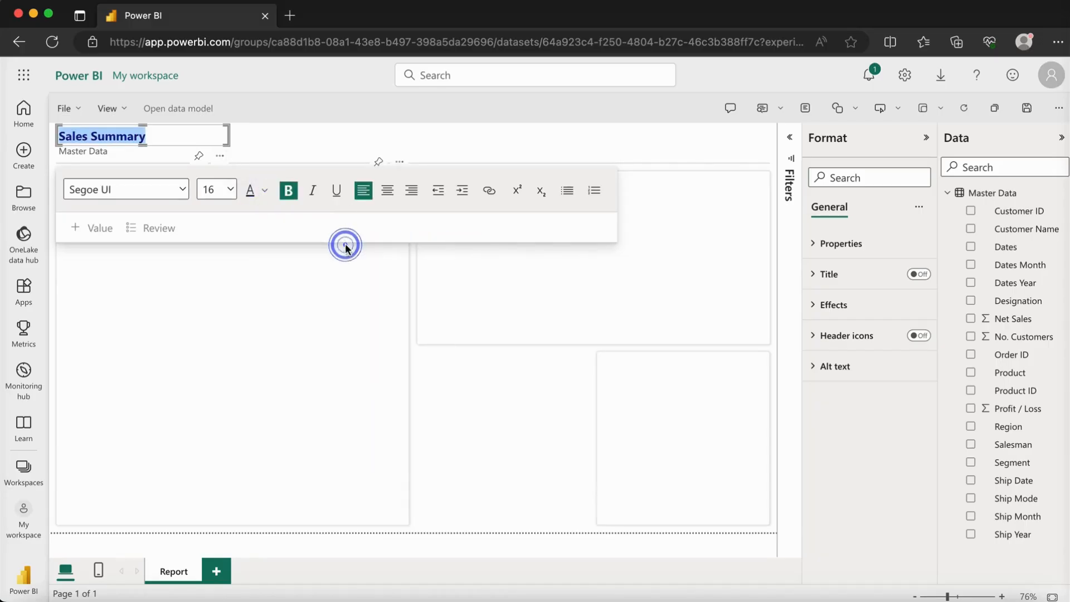
{"action": "left_click", "coordinate": [359, 142]}
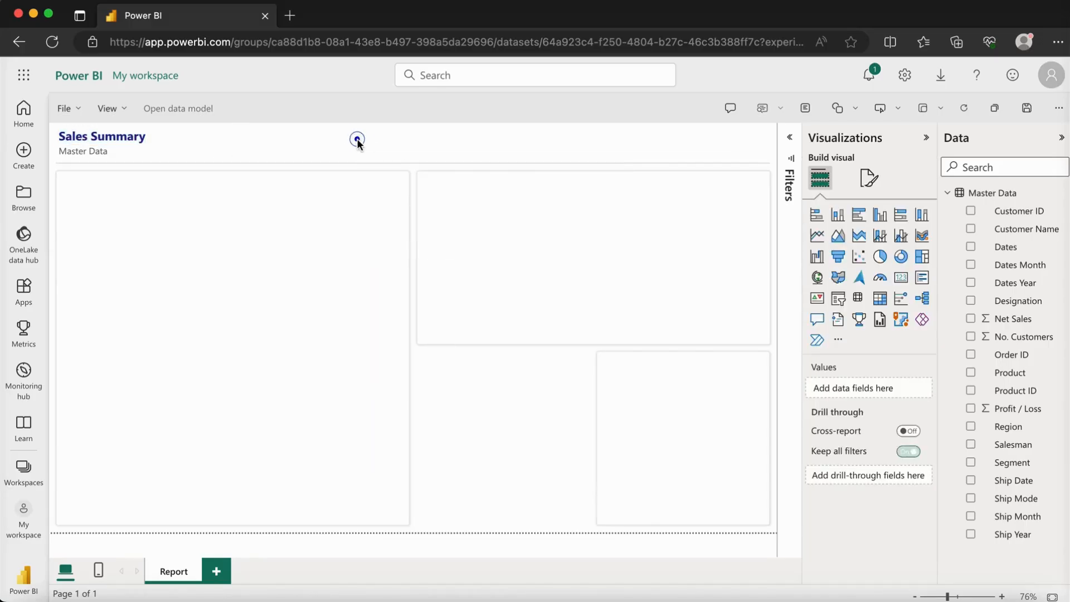
Add a multi-row card showing Net Sales and shrink it to fit the report header's right end, level with the title.
{"action": "left_click", "coordinate": [922, 281]}
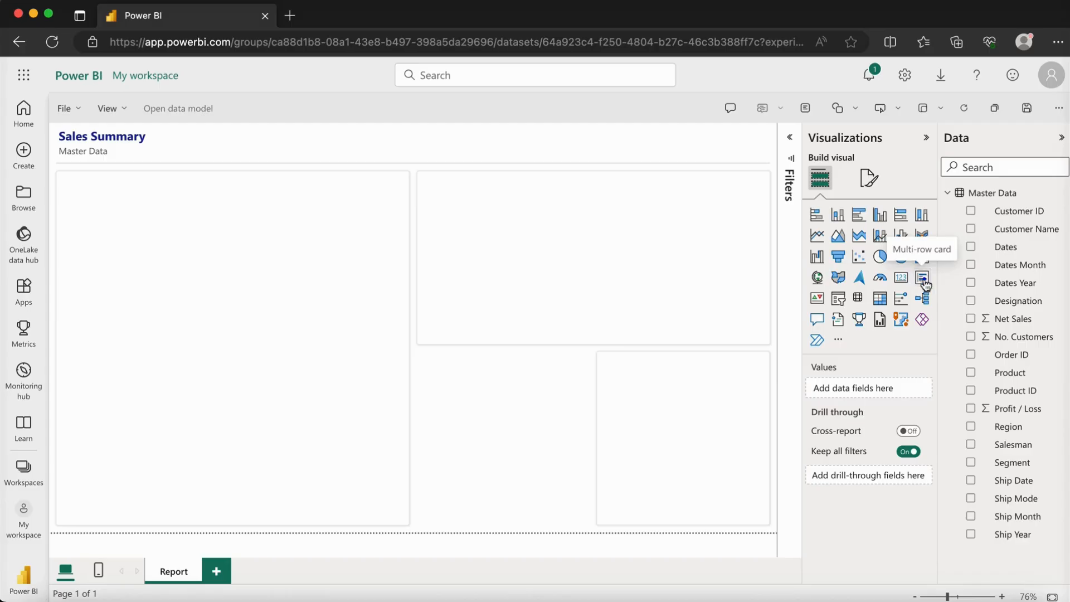
{"action": "left_click", "coordinate": [922, 279]}
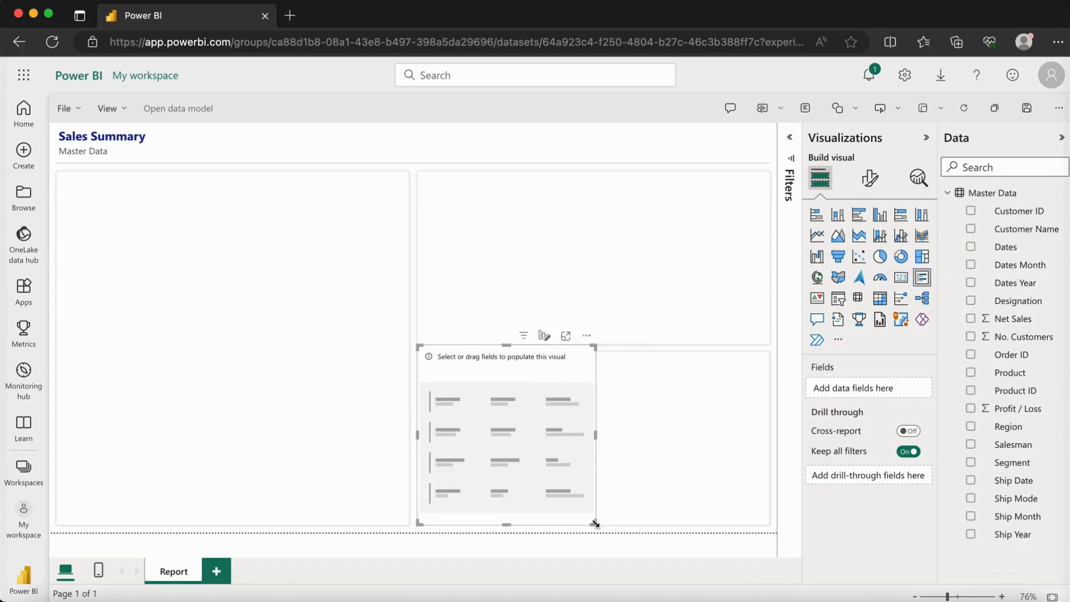
{"action": "left_click_drag", "start_coordinate": [595, 522], "coordinate": [741, 179]}
{"action": "left_click_drag", "start_coordinate": [1011, 320], "coordinate": [886, 393]}
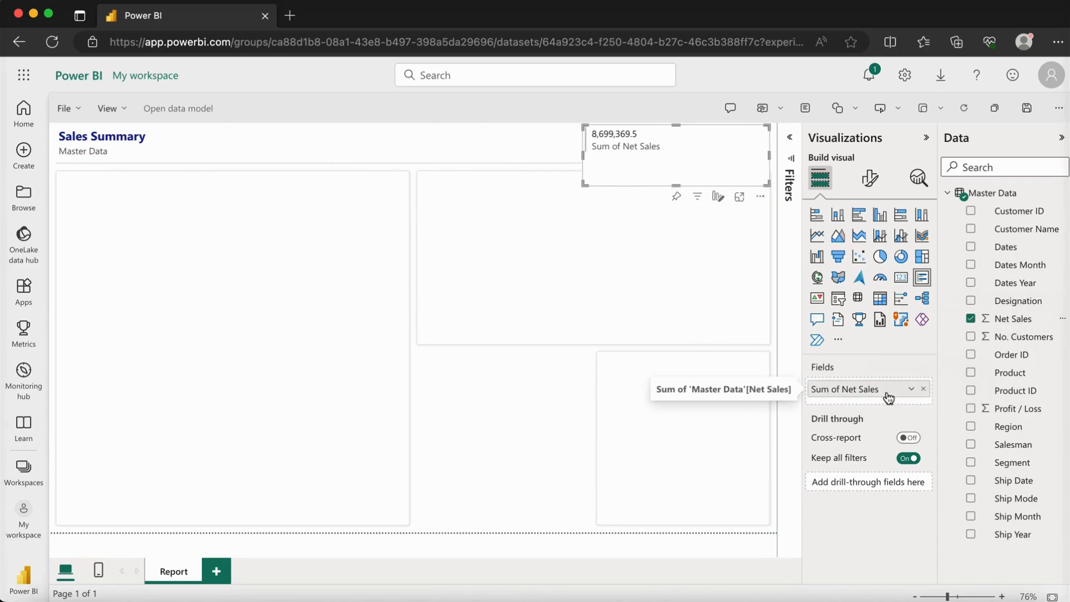
{"action": "left_click_drag", "start_coordinate": [676, 185], "coordinate": [678, 157]}
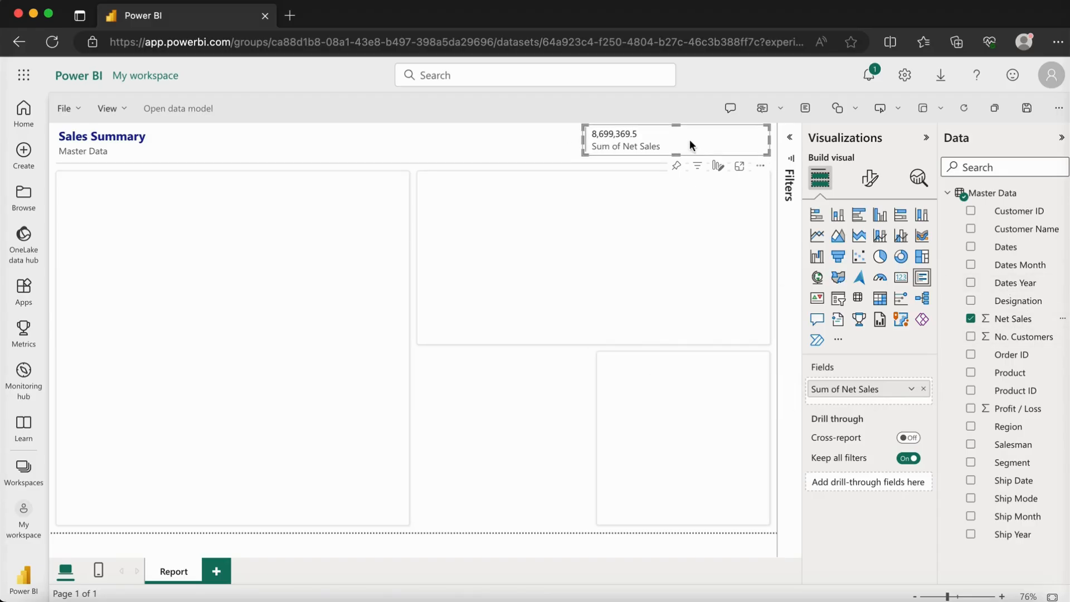
{"action": "mouse_move", "coordinate": [769, 144]}
{"action": "left_mouse_down"}
{"action": "mouse_move", "coordinate": [677, 143]}
{"action": "mouse_move", "coordinate": [752, 155]}
{"action": "left_mouse_up"}
Make the Net Sales card's callout value bold and dark blue, and return to the visual's build settings.
{"action": "left_click", "coordinate": [869, 178]}
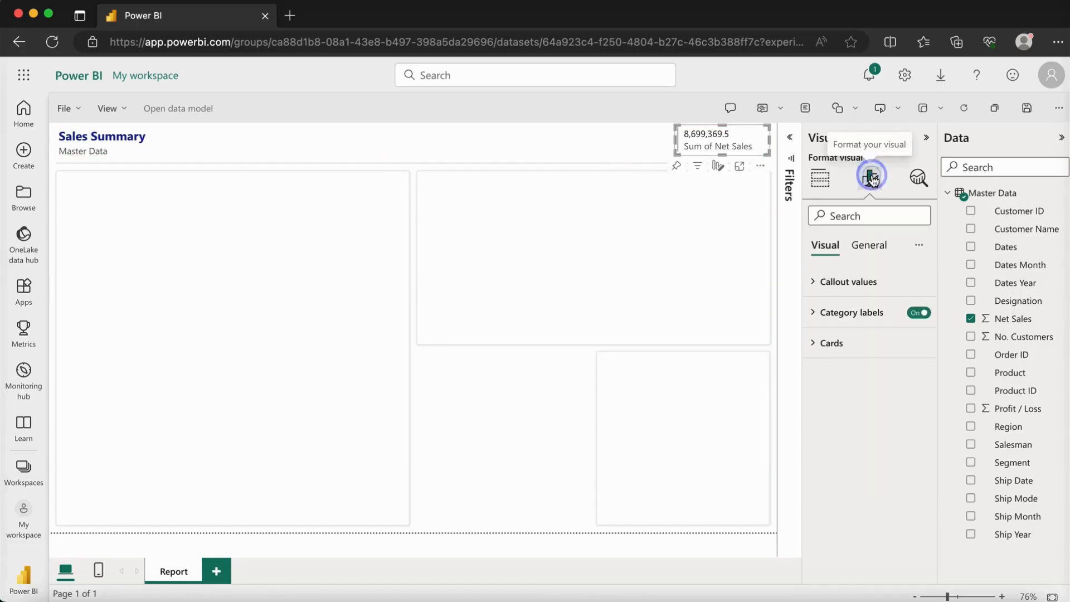
{"action": "left_click", "coordinate": [835, 283]}
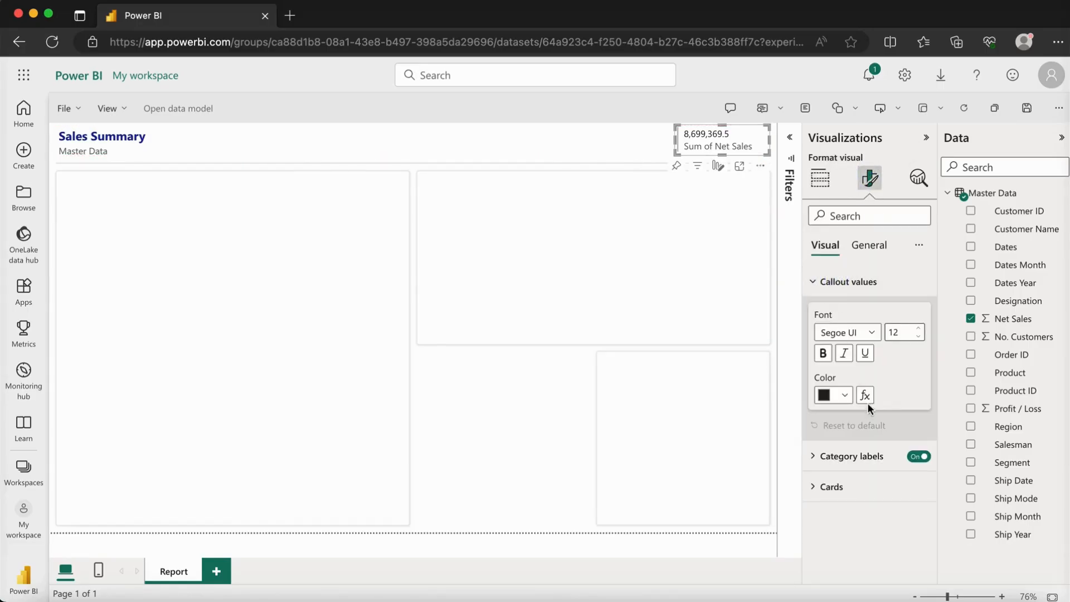
{"action": "left_click", "coordinate": [844, 395]}
{"action": "left_click", "coordinate": [920, 330]}
{"action": "left_click", "coordinate": [823, 352]}
{"action": "left_click", "coordinate": [819, 178]}
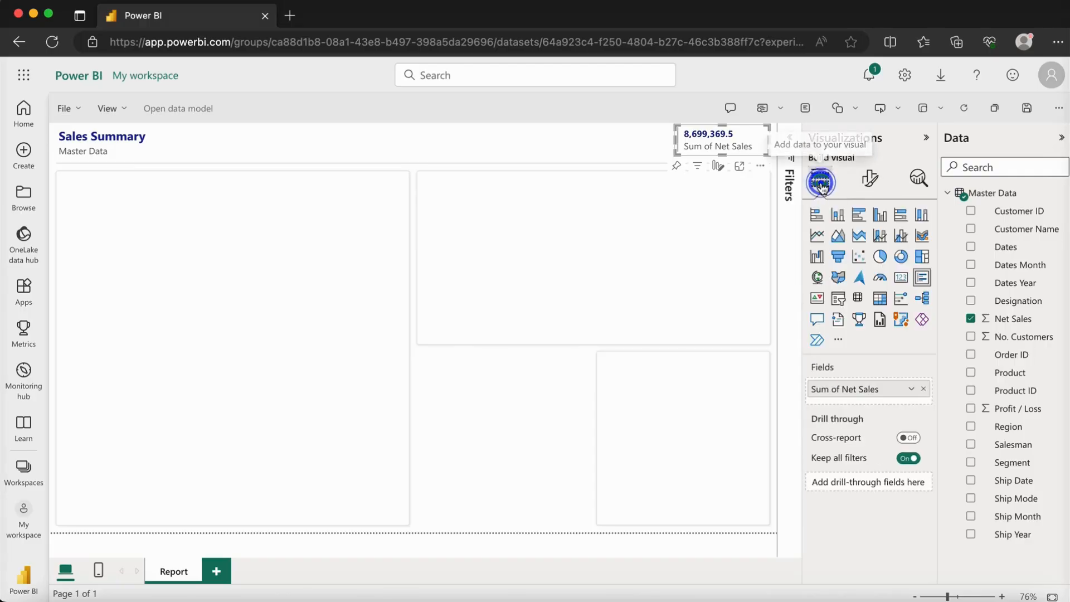
Add a stacked column chart and enlarge it to fill the tall empty panel under the report title.
{"action": "left_click", "coordinate": [870, 183]}
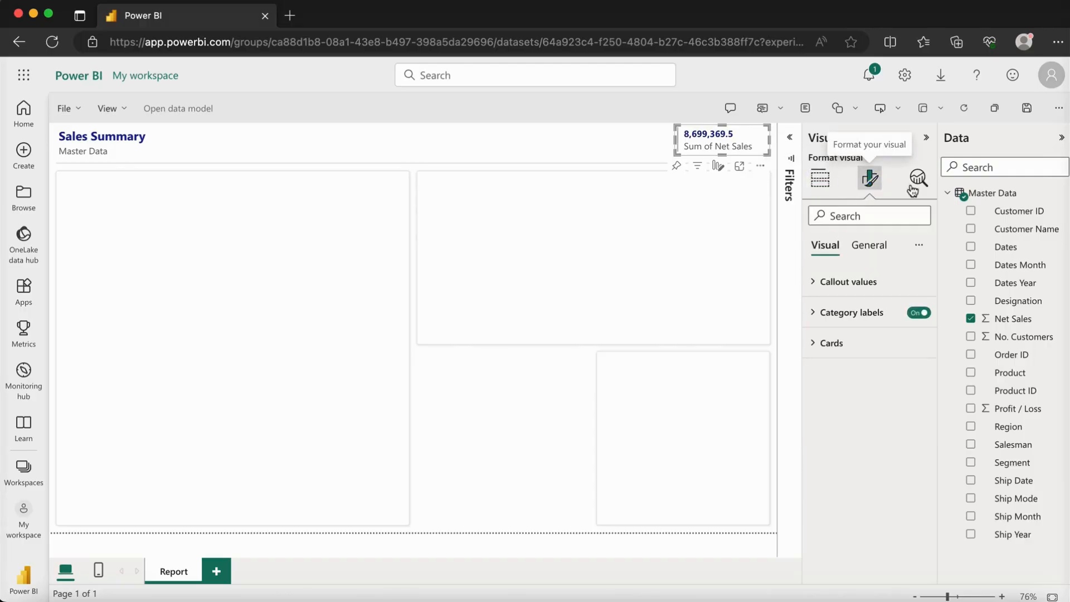
{"action": "left_click", "coordinate": [628, 207]}
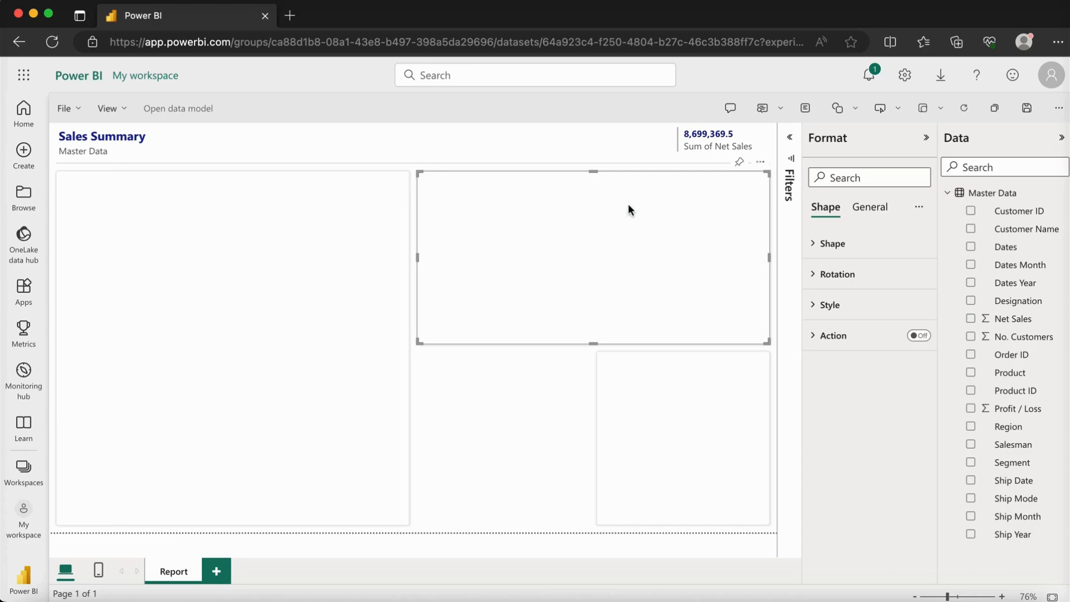
{"action": "left_click", "coordinate": [514, 549]}
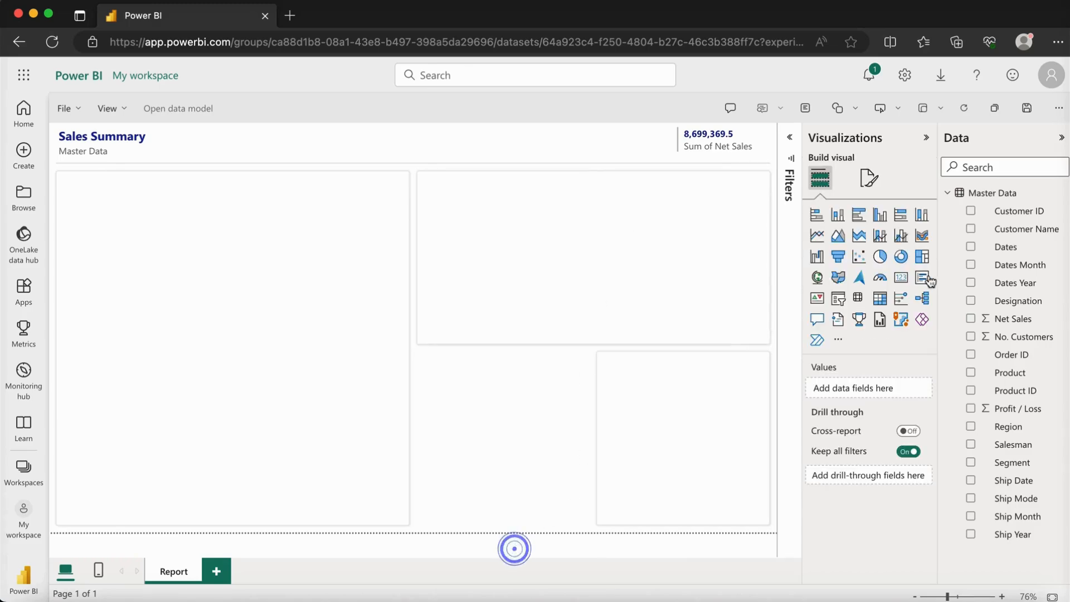
{"action": "left_click", "coordinate": [839, 221]}
{"action": "left_click_drag", "start_coordinate": [481, 417], "coordinate": [115, 235]}
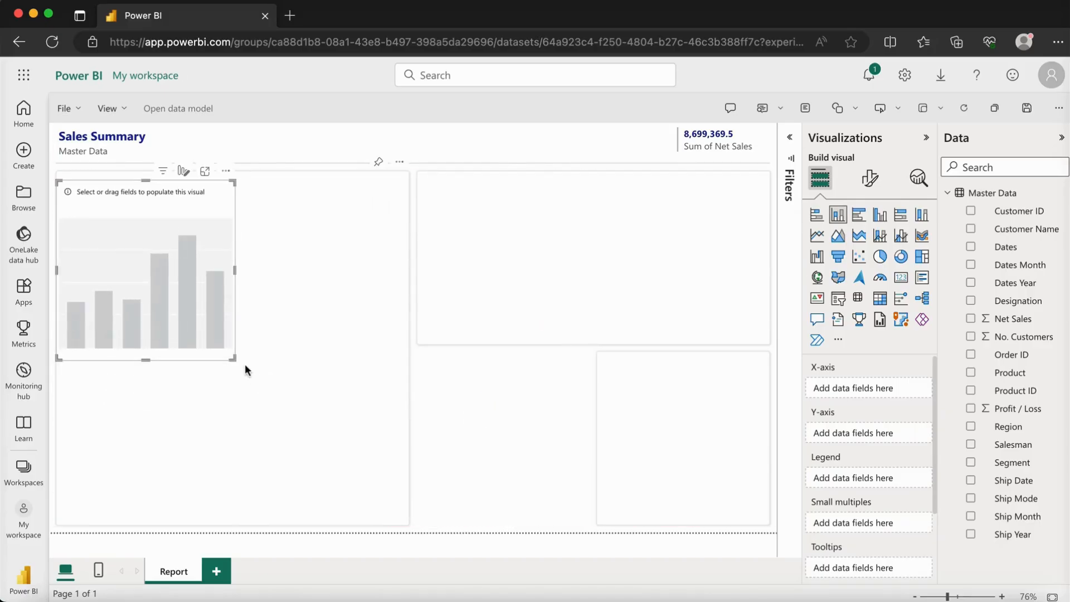
{"action": "left_click_drag", "start_coordinate": [234, 359], "coordinate": [402, 515]}
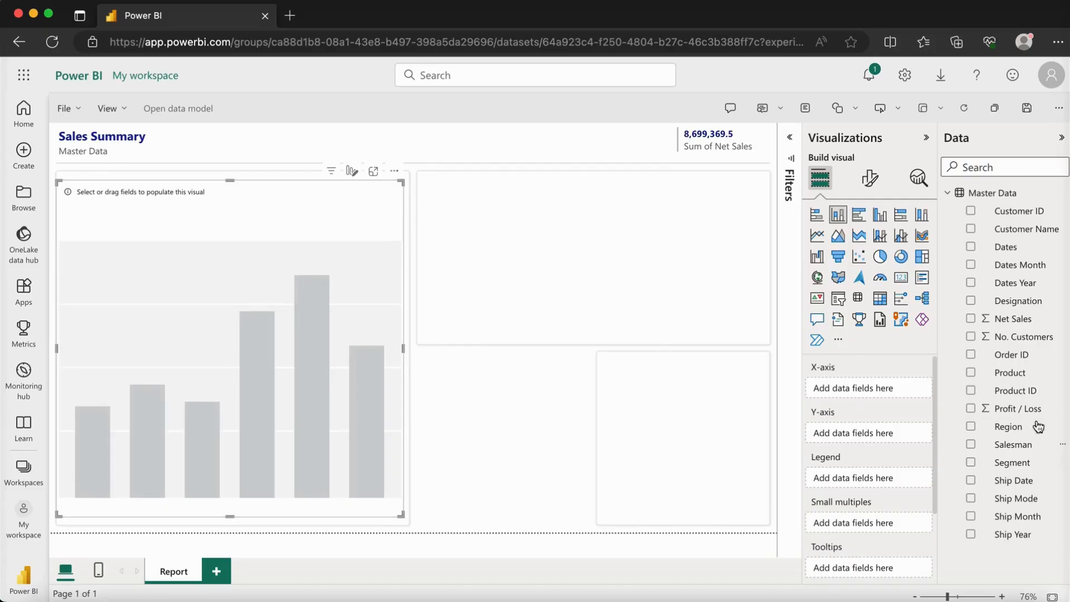
Plot Net Sales on the column chart's Y-axis, and replace Product ID with Product on the X-axis.
{"action": "left_click_drag", "start_coordinate": [1015, 391], "coordinate": [887, 391]}
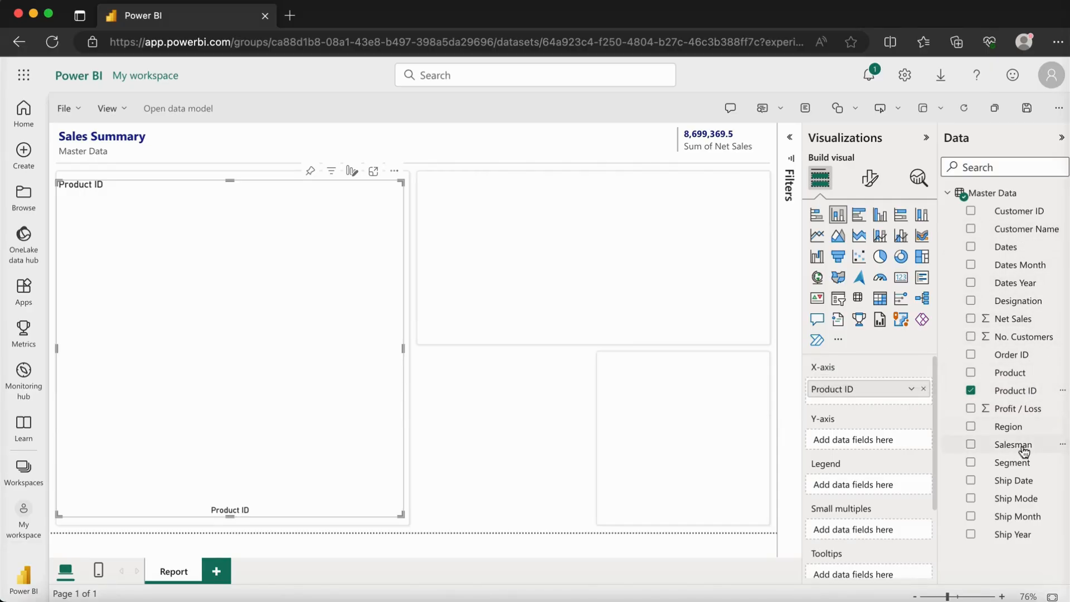
{"action": "left_click_drag", "start_coordinate": [1026, 329], "coordinate": [873, 440]}
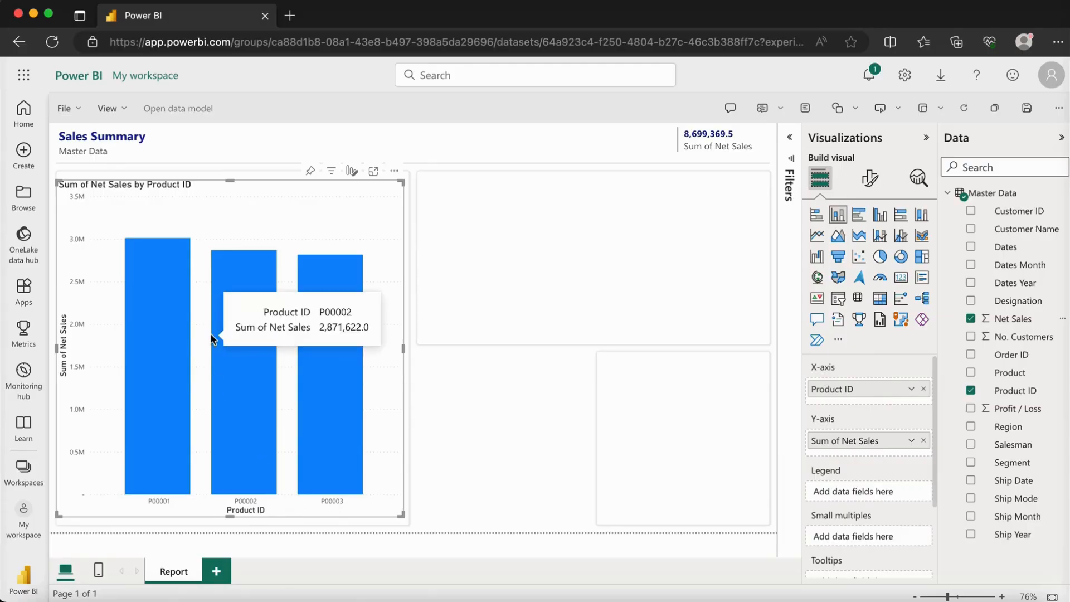
{"action": "left_click", "coordinate": [923, 389]}
{"action": "left_click_drag", "start_coordinate": [1003, 372], "coordinate": [880, 388]}
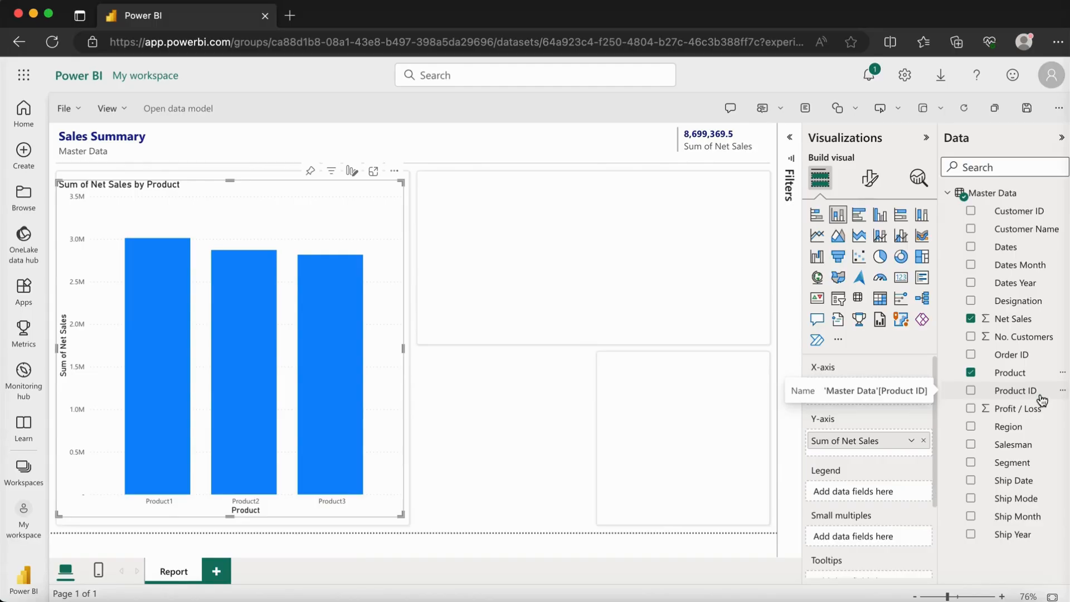
{"action": "mouse_move", "coordinate": [333, 349]}
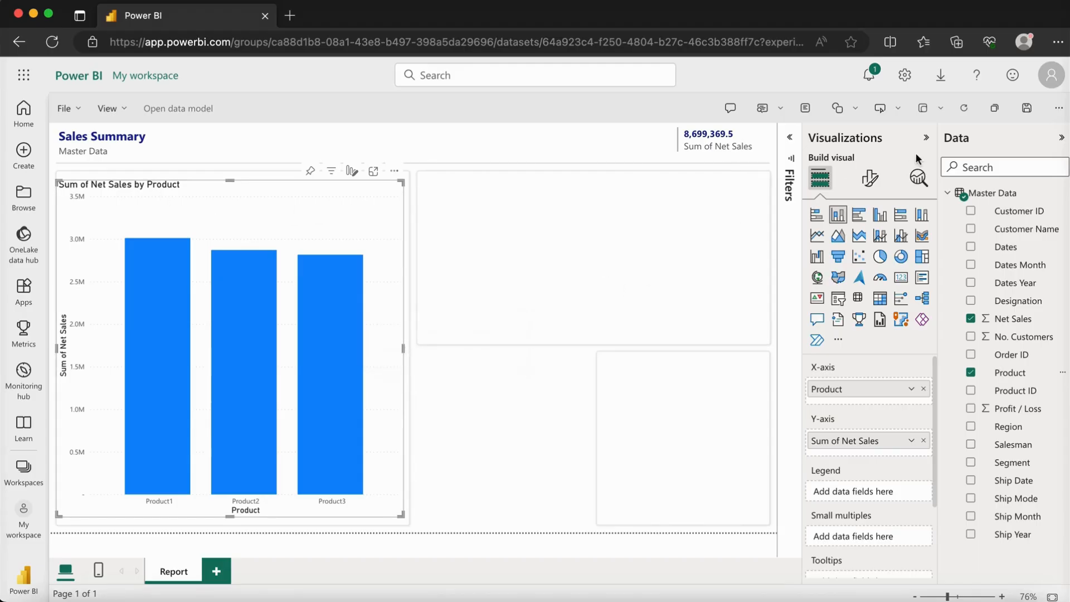
Try a dark blue background on the column chart and set it back to white.
{"action": "left_click", "coordinate": [870, 178]}
{"action": "left_click", "coordinate": [875, 243]}
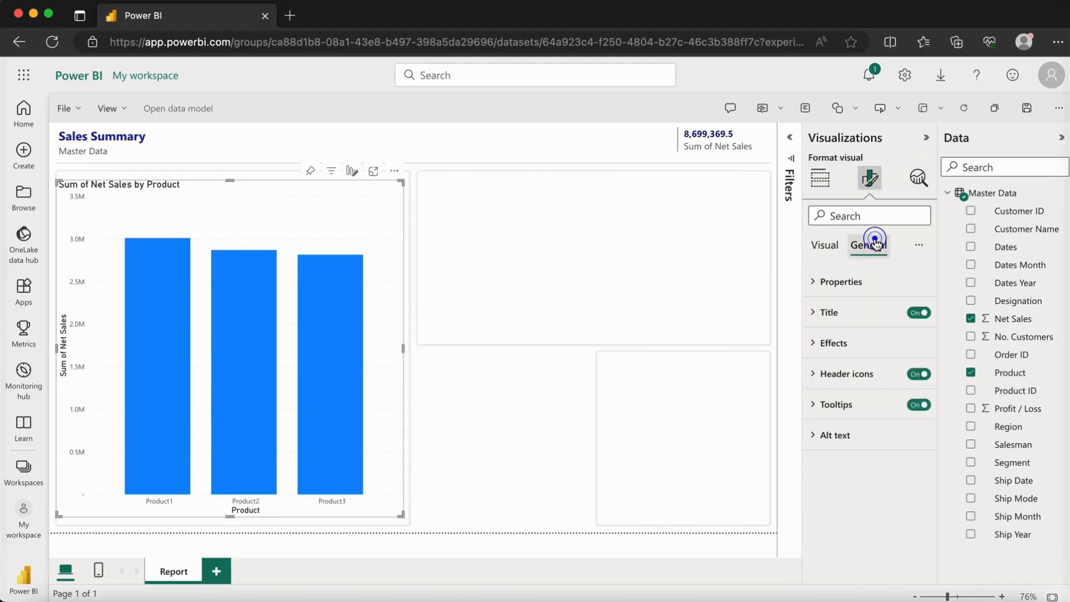
{"action": "left_click", "coordinate": [833, 343]}
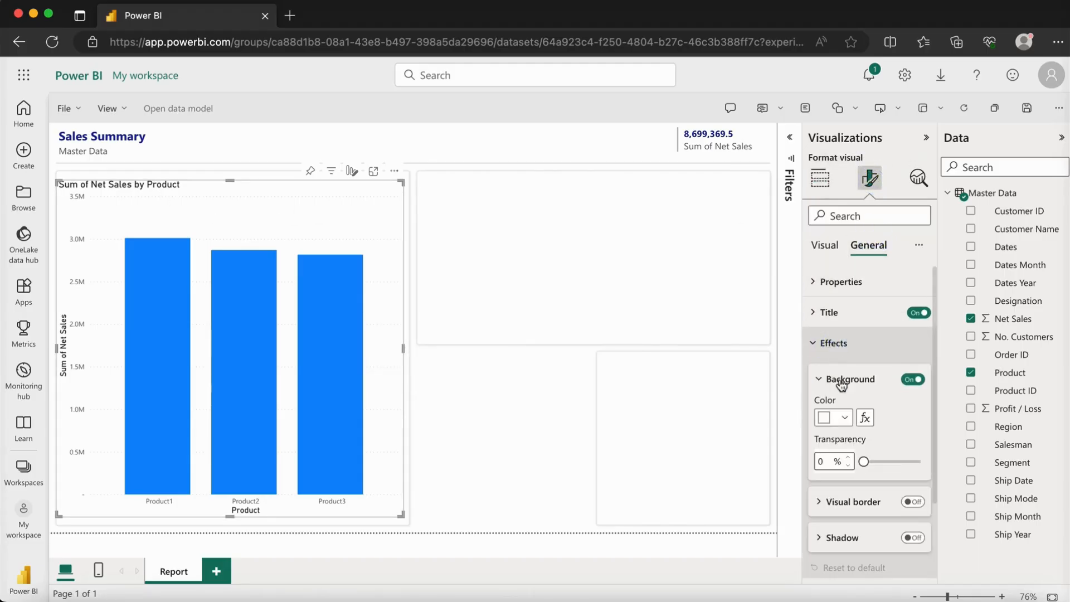
{"action": "left_click", "coordinate": [838, 417]}
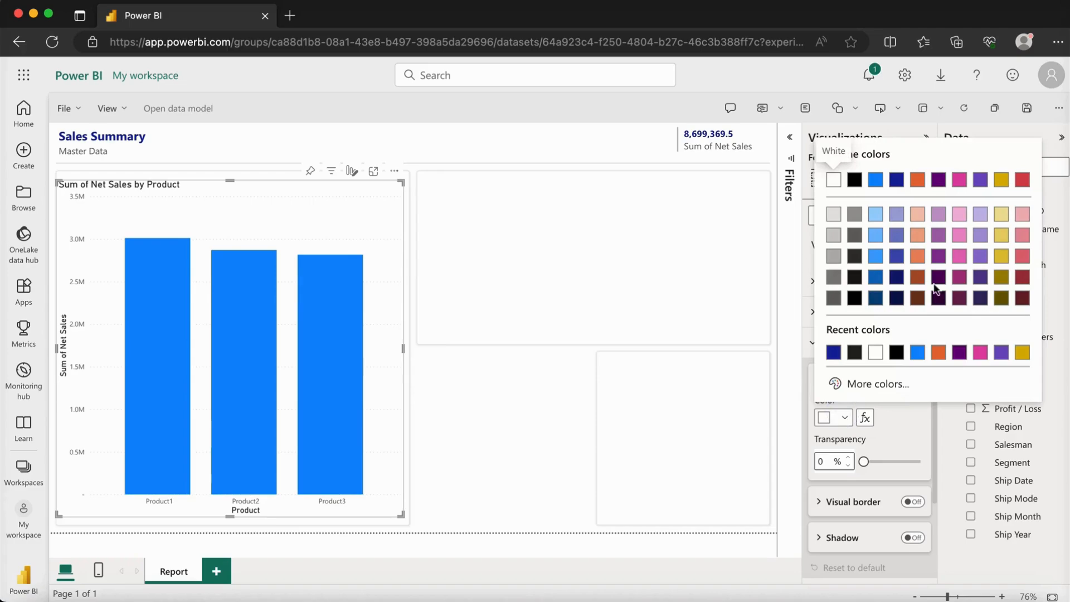
{"action": "left_click", "coordinate": [839, 354]}
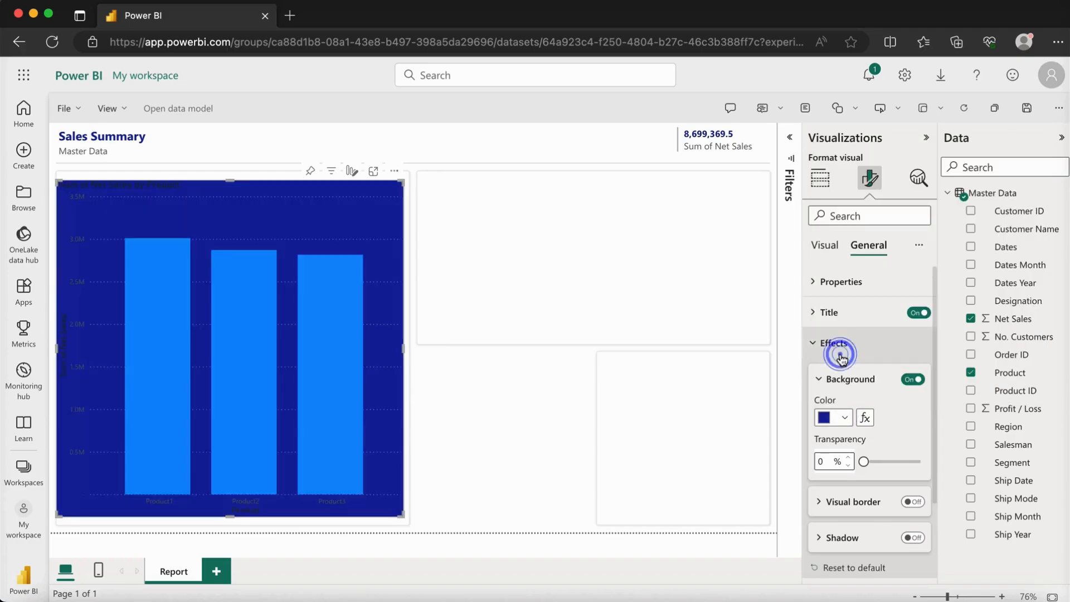
{"action": "left_click", "coordinate": [843, 418]}
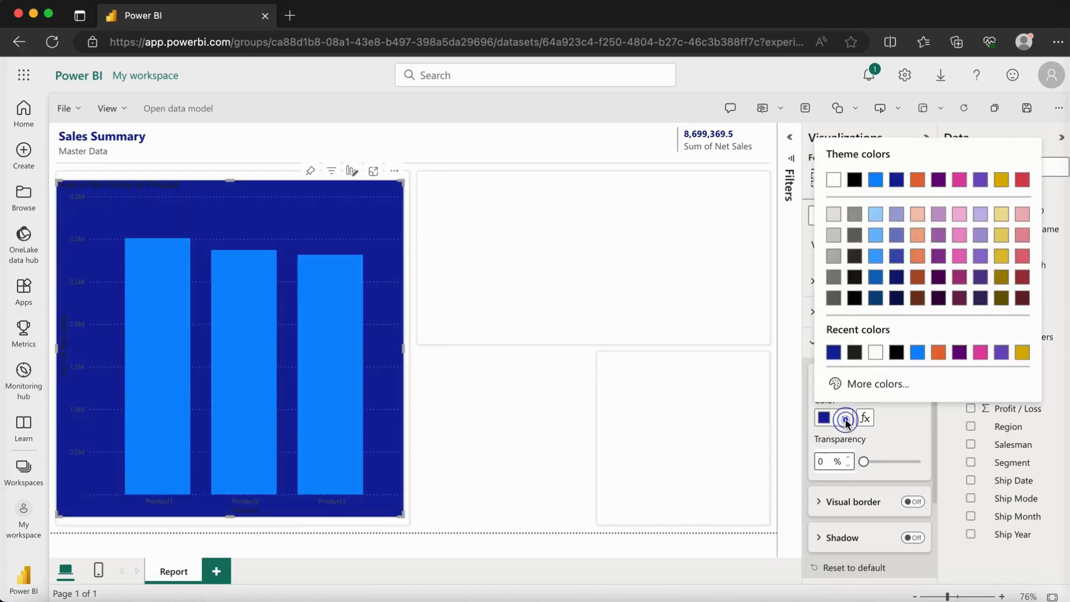
{"action": "left_click", "coordinate": [874, 352]}
Shorten the column chart's title to "Net Sales by Product" and format it in bold dark blue.
{"action": "left_click", "coordinate": [840, 312]}
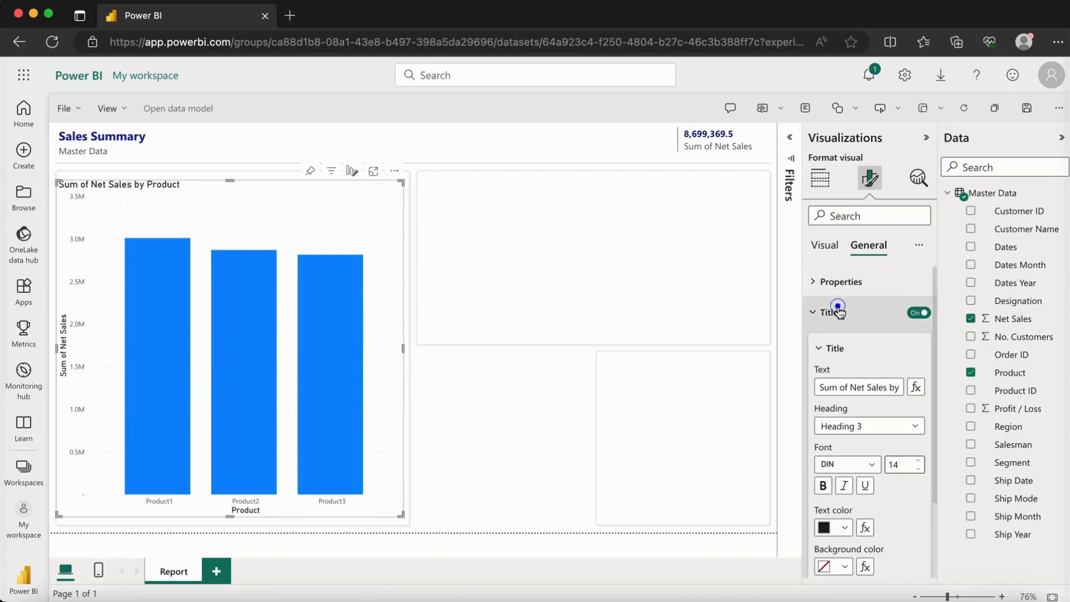
{"action": "left_click", "coordinate": [851, 386]}
{"action": "key", "text": "shift+Home"}
{"action": "key", "text": "BackSpace"}
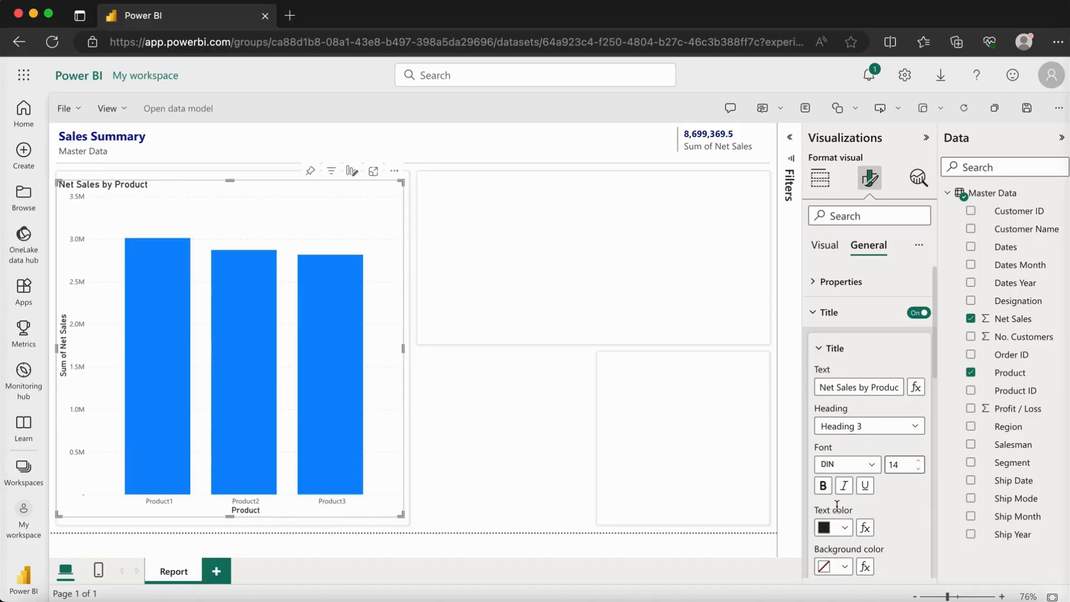
{"action": "left_click", "coordinate": [846, 530]}
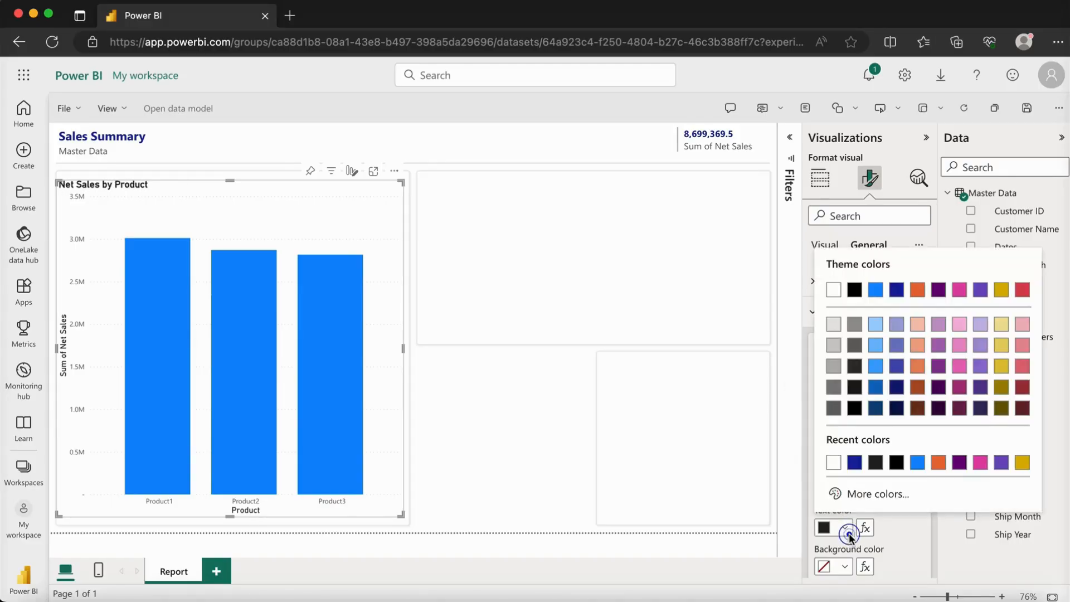
{"action": "left_click", "coordinate": [854, 462]}
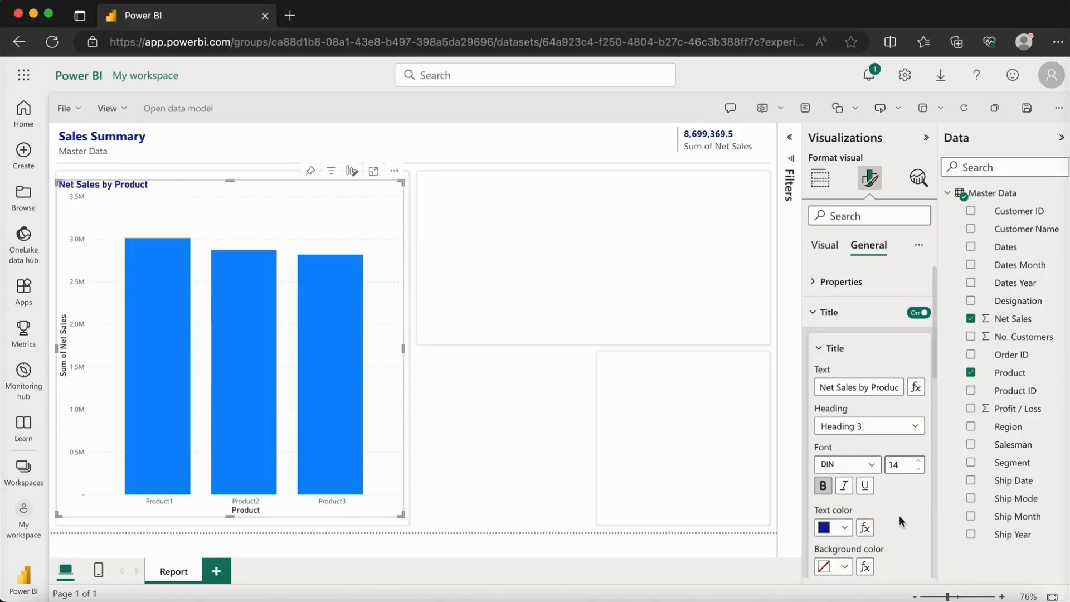
{"action": "left_click_drag", "start_coordinate": [931, 353], "coordinate": [932, 313]}
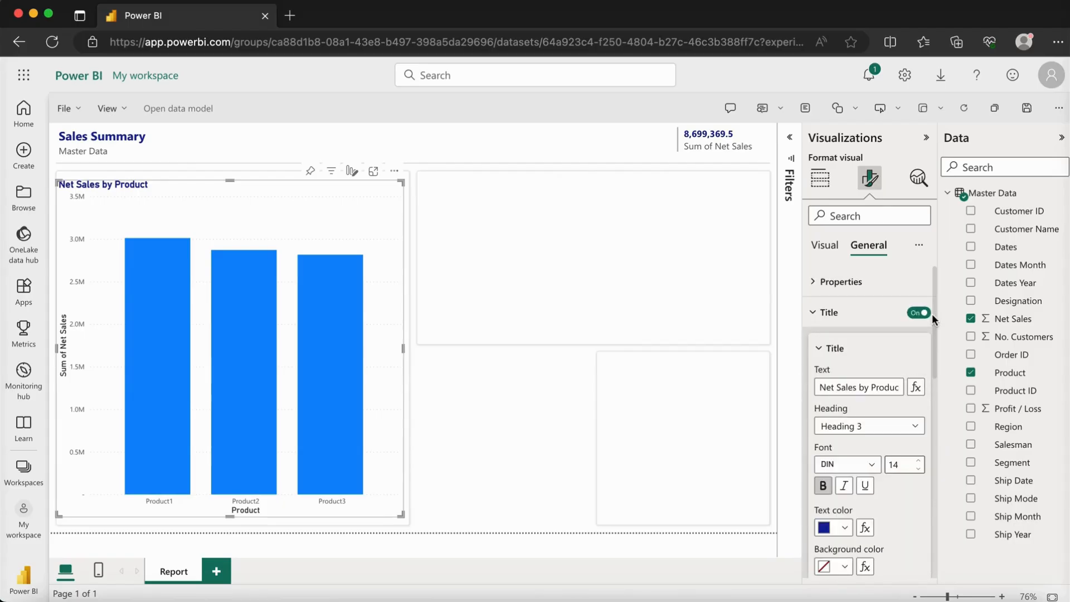
{"action": "left_click", "coordinate": [830, 315]}
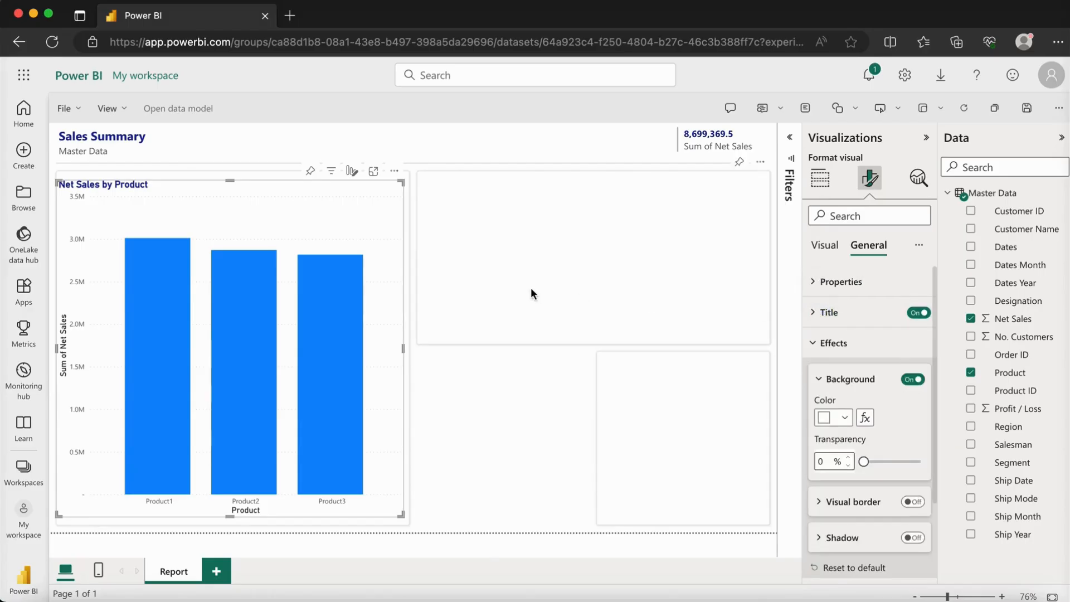
Add a donut chart and align it with the small empty panel beside the column chart.
{"action": "left_click", "coordinate": [483, 550]}
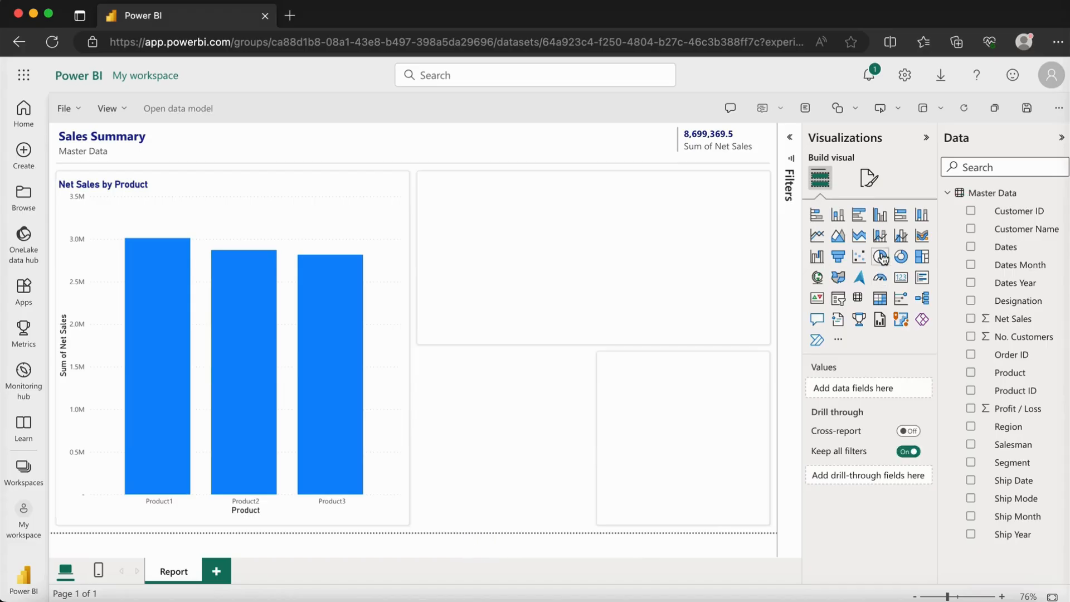
{"action": "left_click", "coordinate": [900, 258]}
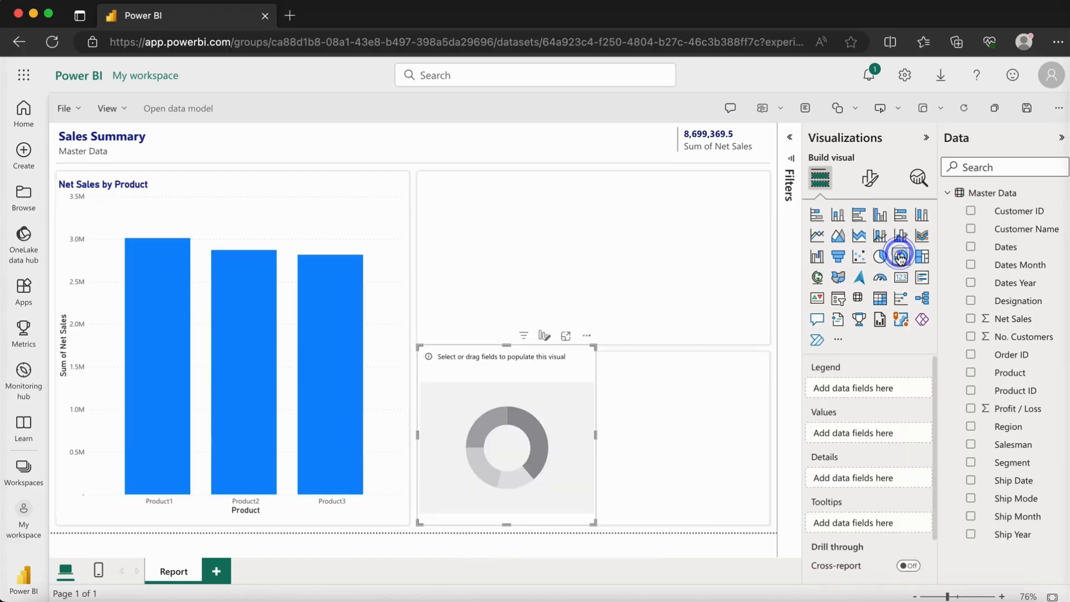
{"action": "mouse_move", "coordinate": [518, 454]}
{"action": "left_mouse_down"}
{"action": "mouse_move", "coordinate": [601, 306]}
{"action": "mouse_move", "coordinate": [602, 282]}
{"action": "mouse_move", "coordinate": [513, 466]}
{"action": "left_mouse_up"}
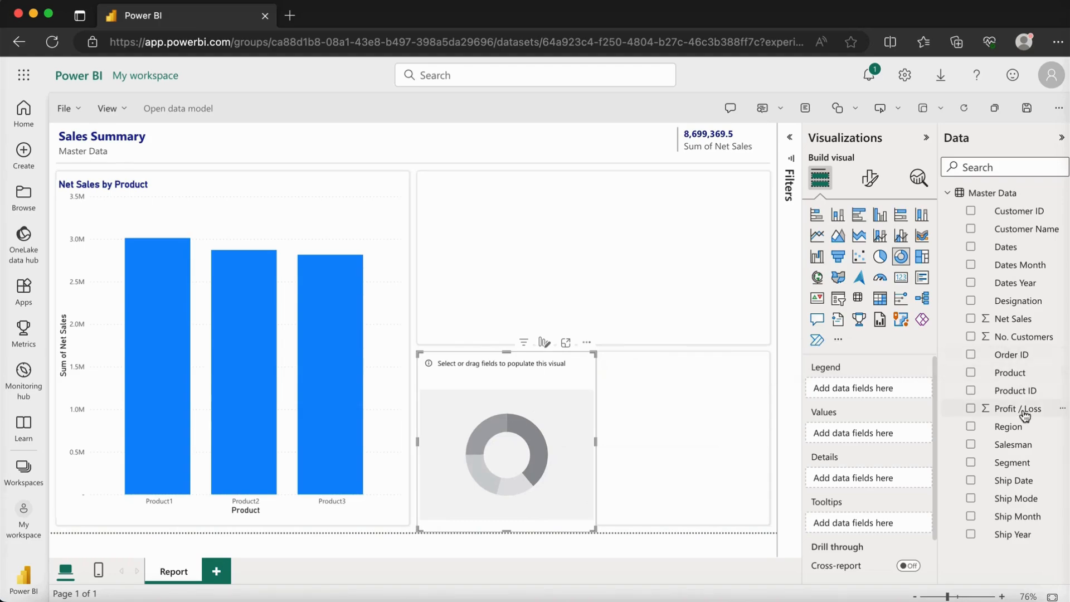
Set Region as the donut chart's legend with the count of Product ID as values, and shrink the chart slightly to fit its space.
{"action": "left_click_drag", "start_coordinate": [1024, 415], "coordinate": [867, 491]}
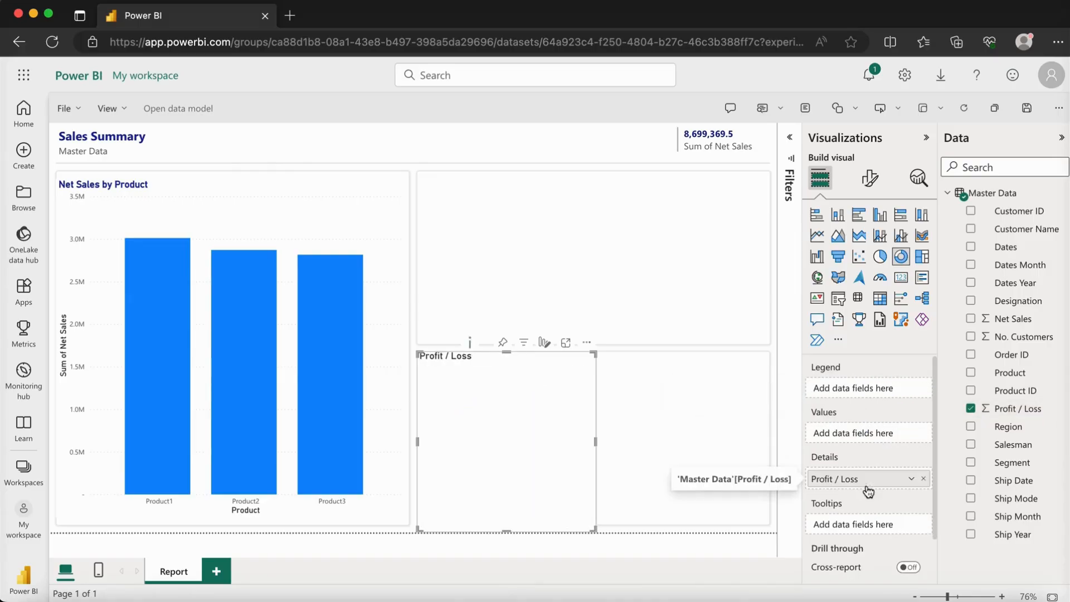
{"action": "left_click", "coordinate": [923, 479]}
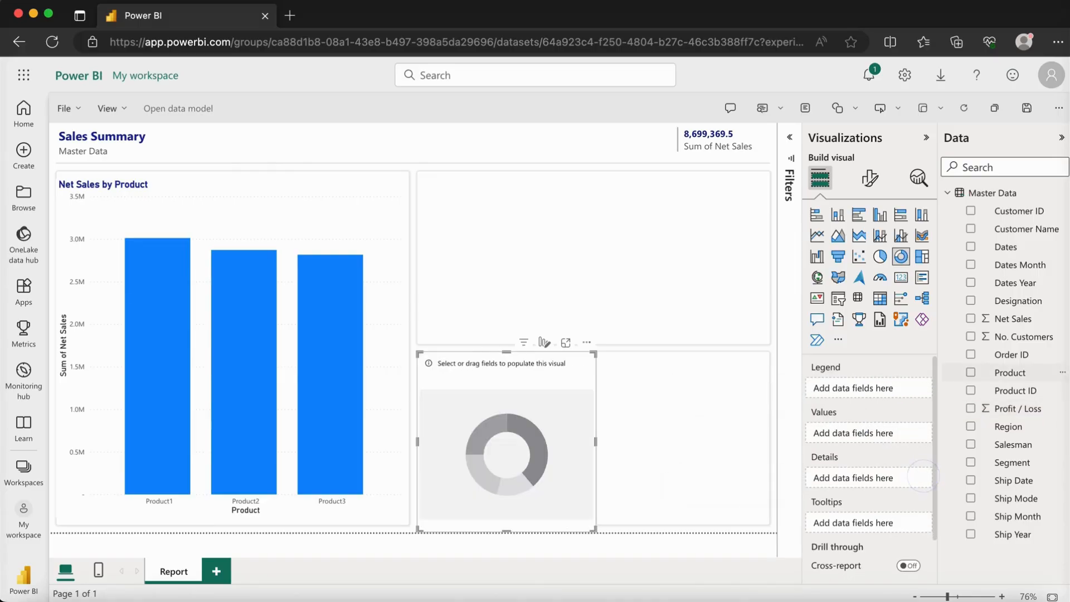
{"action": "left_click_drag", "start_coordinate": [1010, 428], "coordinate": [865, 488]}
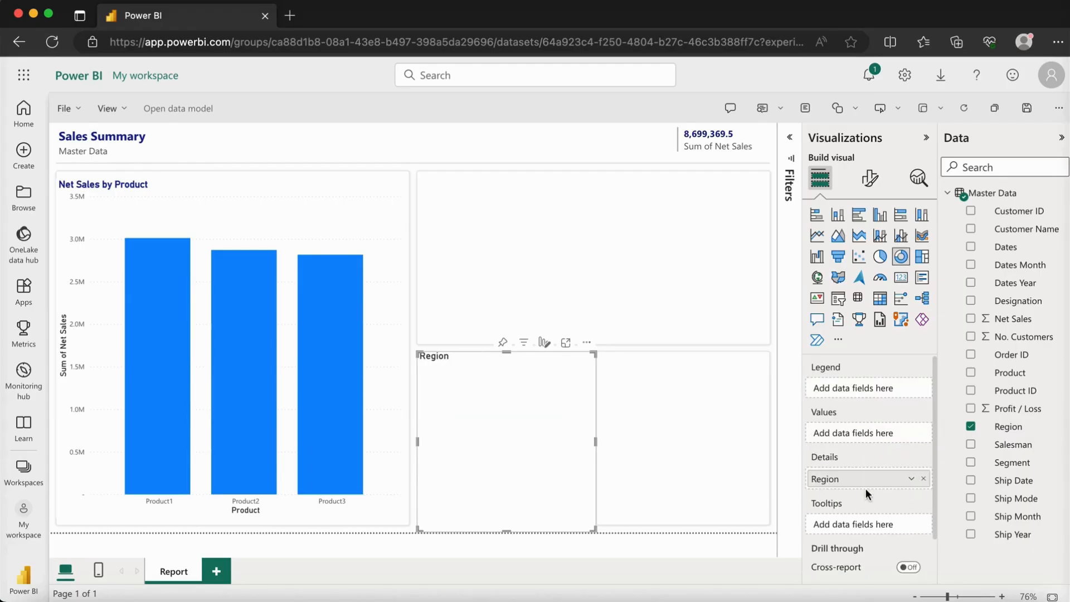
{"action": "left_click_drag", "start_coordinate": [933, 472], "coordinate": [924, 446]}
{"action": "left_click_drag", "start_coordinate": [869, 478], "coordinate": [869, 389]}
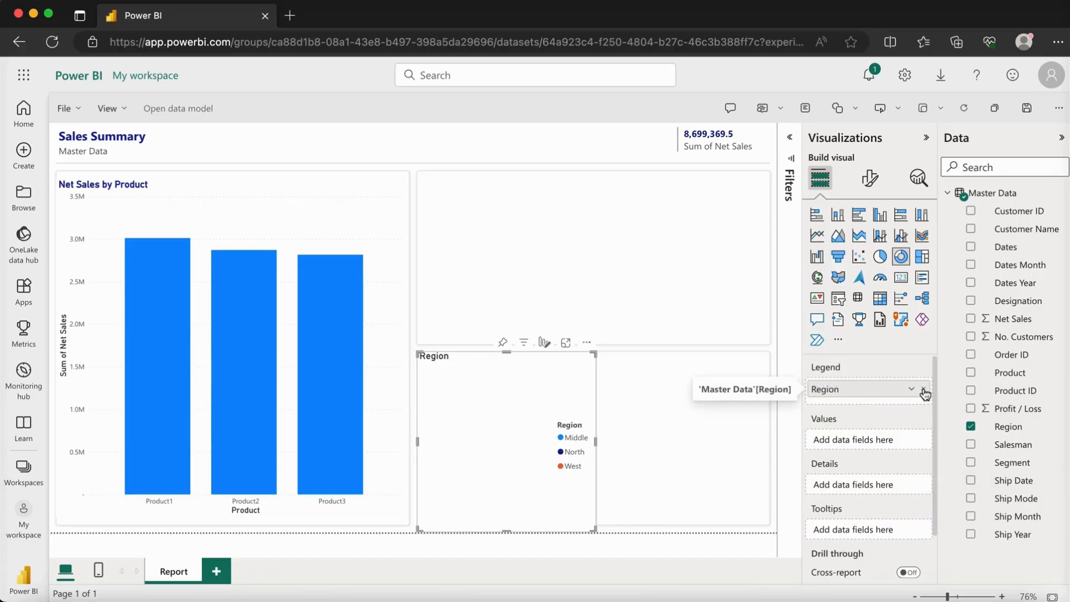
{"action": "left_click_drag", "start_coordinate": [1029, 395], "coordinate": [877, 440]}
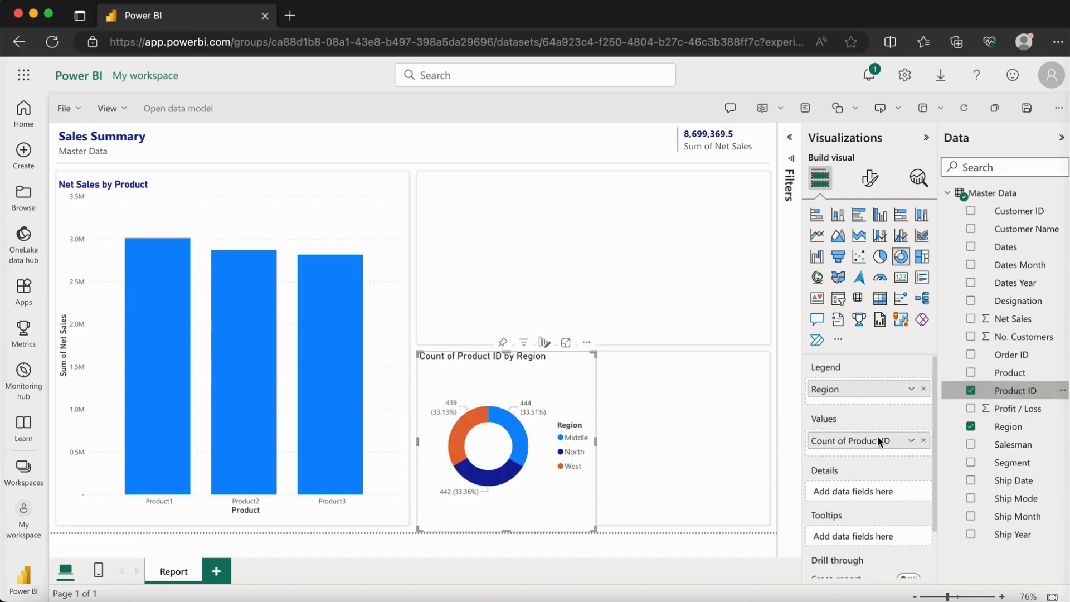
{"action": "mouse_move", "coordinate": [595, 530]}
{"action": "left_mouse_down"}
{"action": "mouse_move", "coordinate": [581, 514]}
{"action": "mouse_move", "coordinate": [591, 524]}
{"action": "left_mouse_up"}
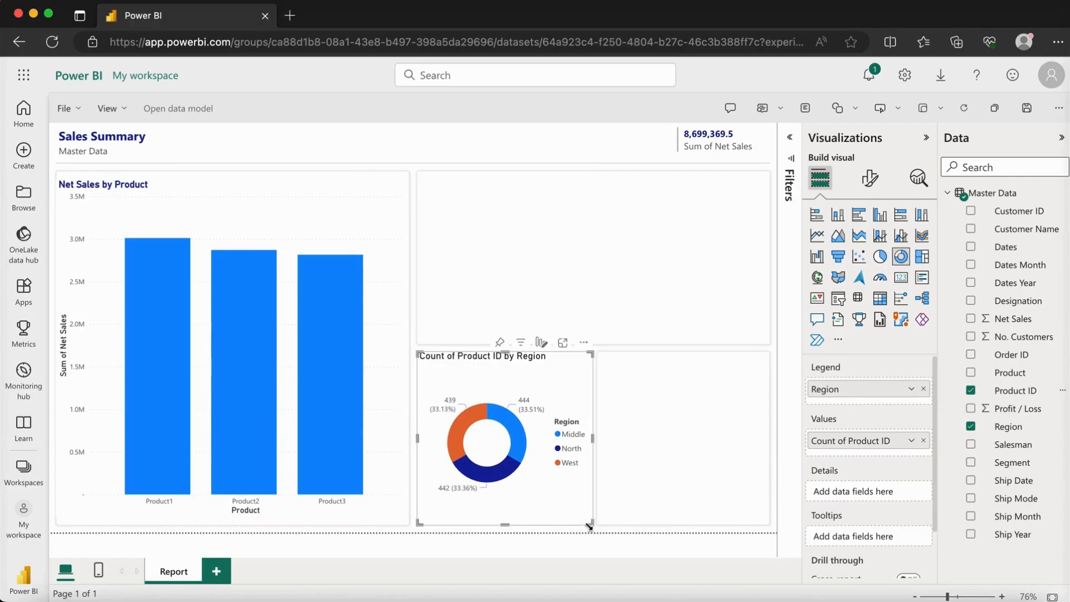
Shorten the donut chart's title to "Product by Region" and make it bold.
{"action": "left_click", "coordinate": [870, 178]}
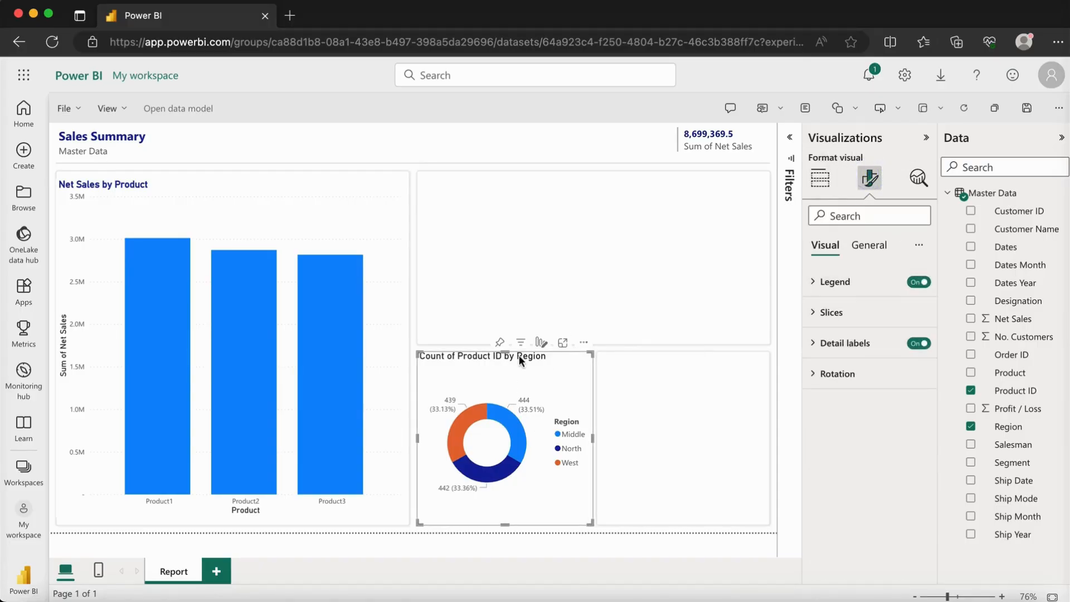
{"action": "left_click", "coordinate": [867, 246]}
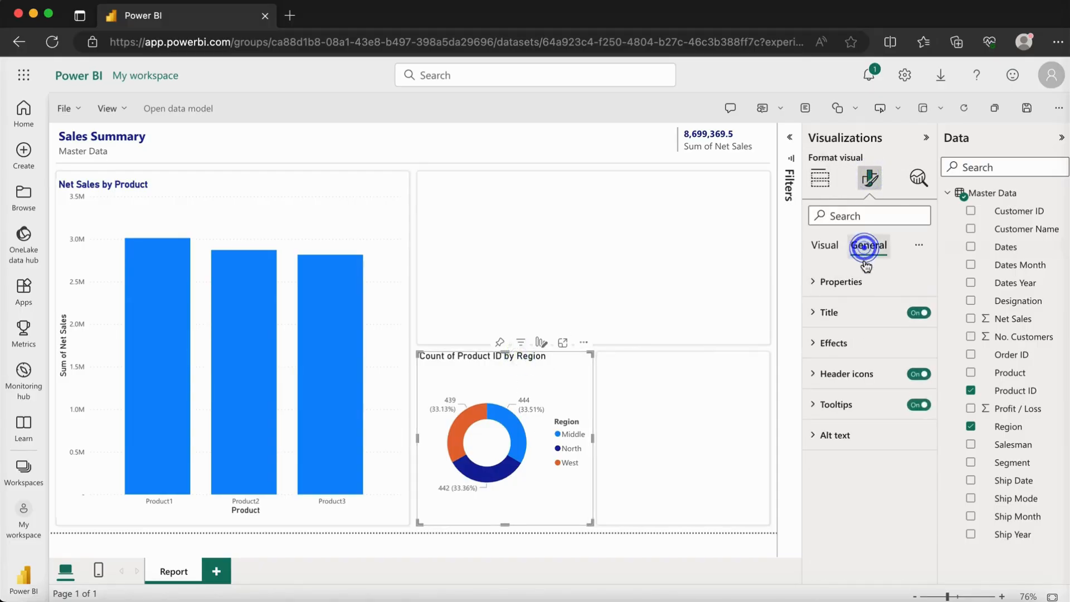
{"action": "left_click", "coordinate": [857, 313]}
{"action": "left_click_drag", "start_coordinate": [857, 386], "coordinate": [811, 386]}
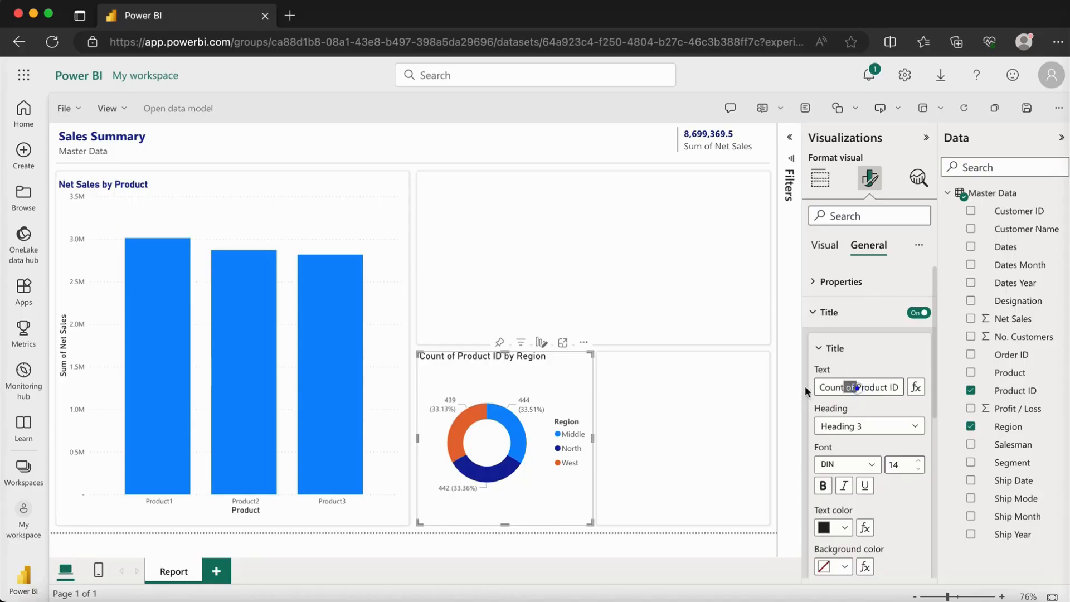
{"action": "key", "text": "BackSpace"}
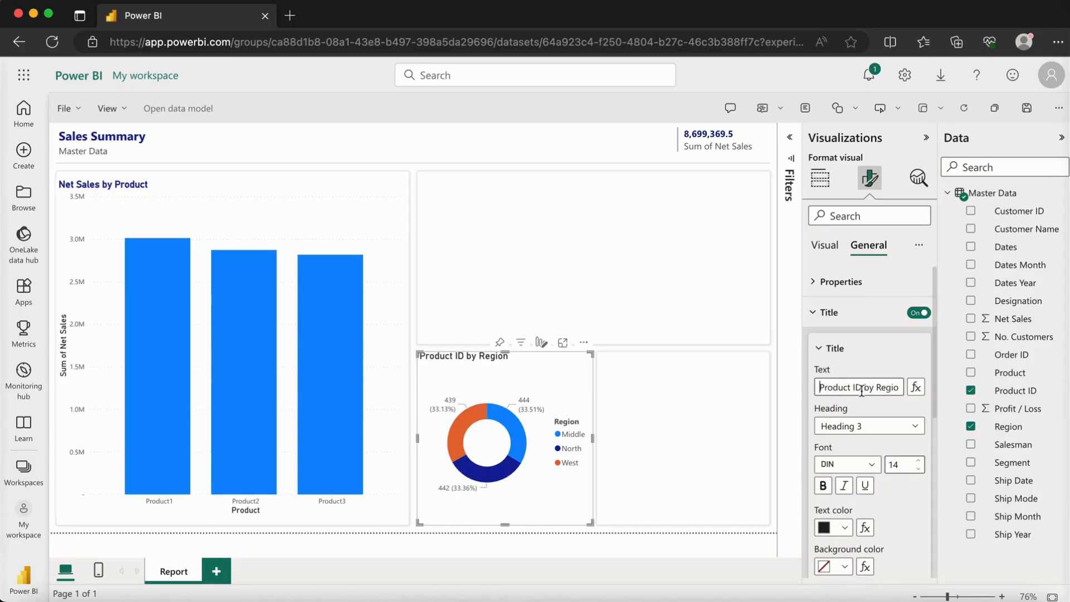
{"action": "double_click", "coordinate": [861, 387]}
{"action": "key", "text": "BackSpace"}
{"action": "key", "text": "BackSpace"}
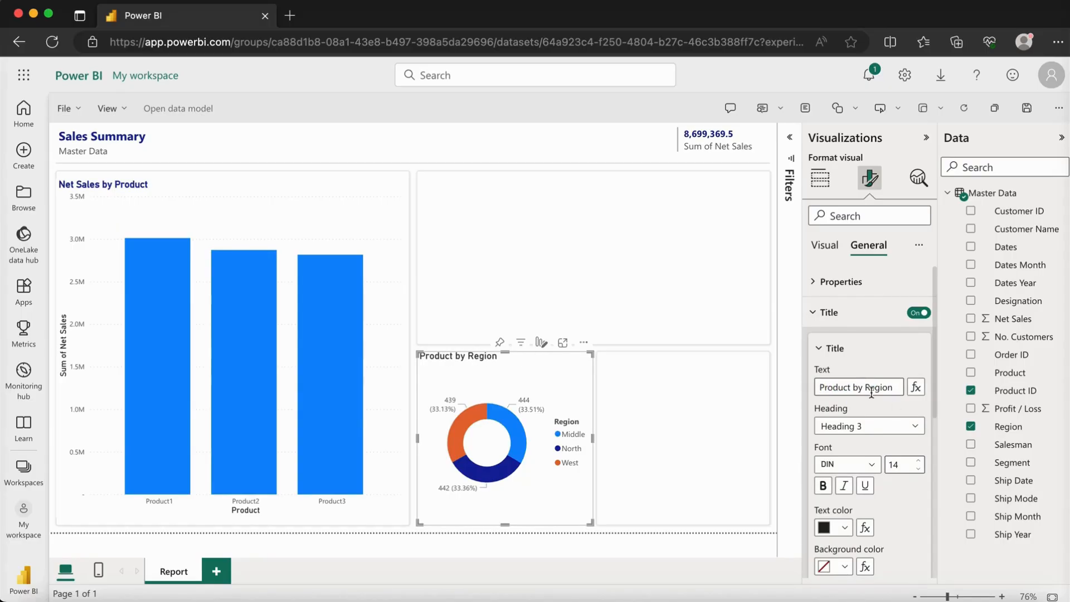
{"action": "left_click", "coordinate": [844, 527]}
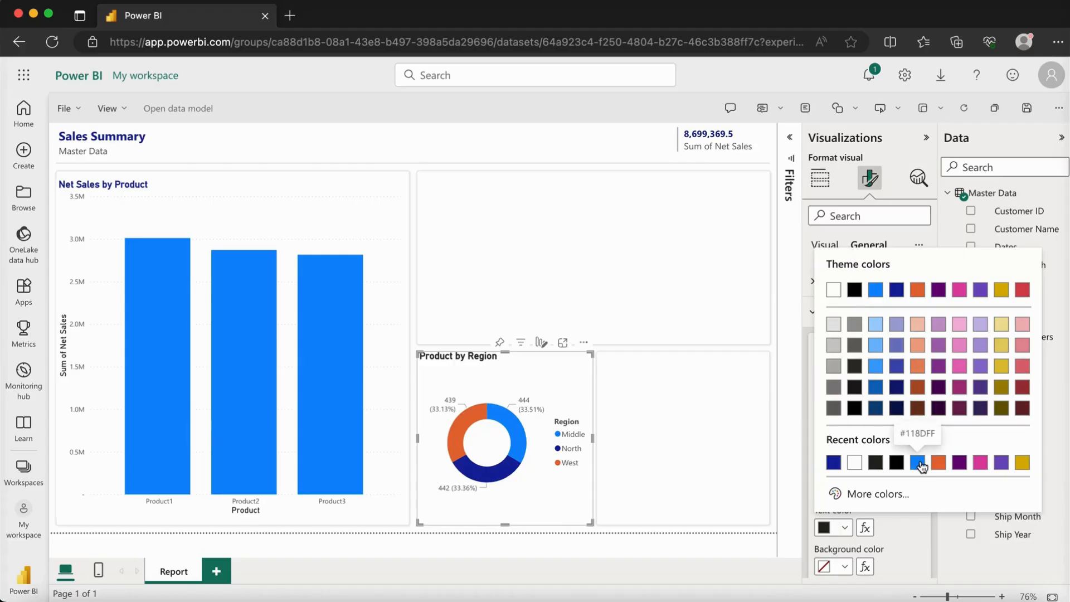
{"action": "left_click", "coordinate": [900, 535]}
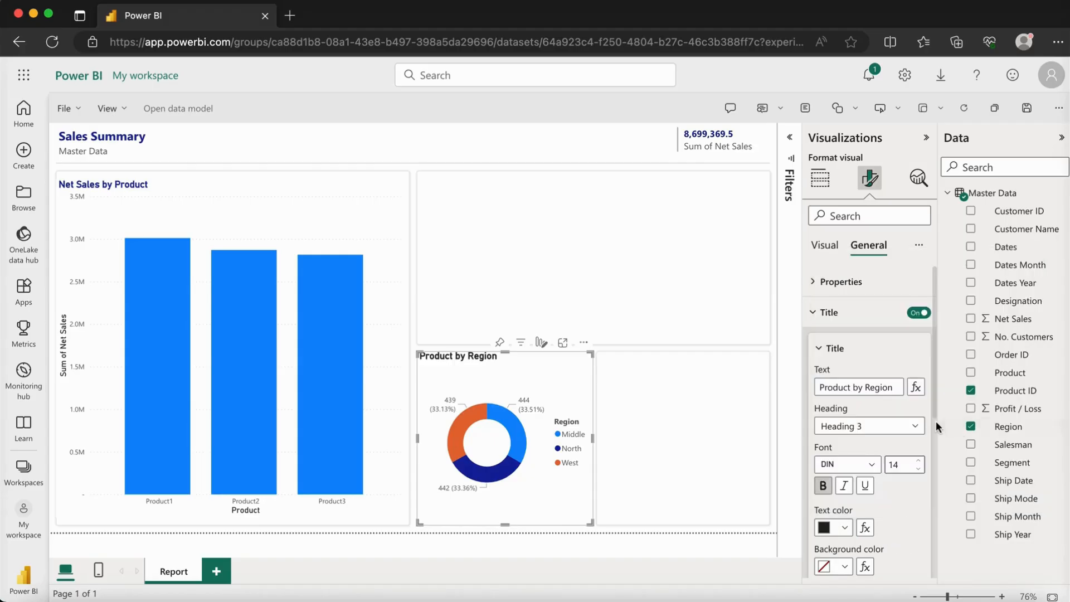
Try a light orange background on the donut chart and settle on light yellow.
{"action": "left_click", "coordinate": [934, 423]}
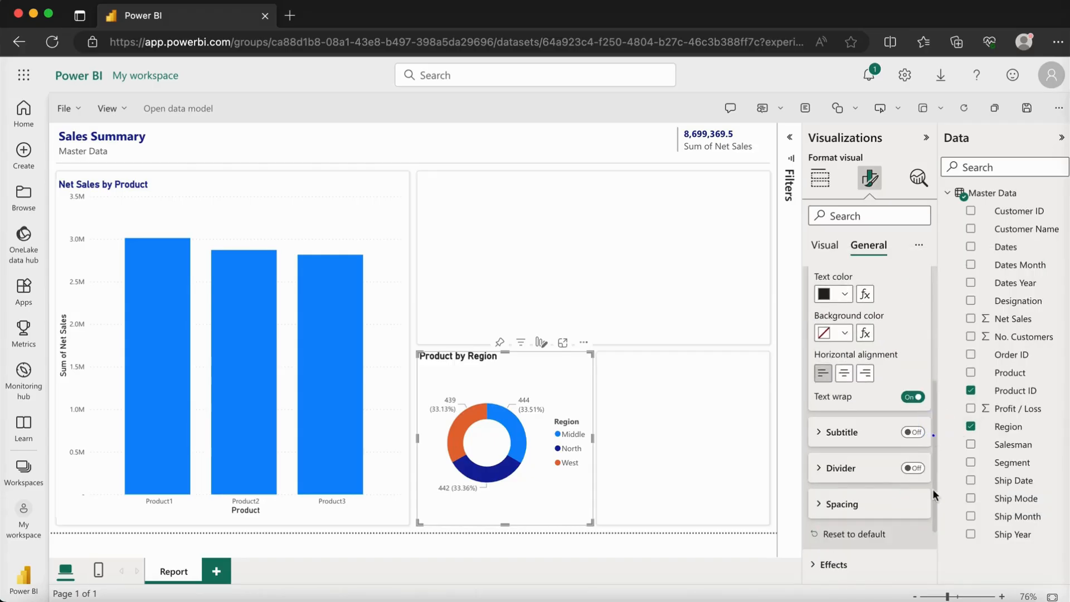
{"action": "left_click", "coordinate": [932, 434]}
{"action": "left_click", "coordinate": [809, 469]}
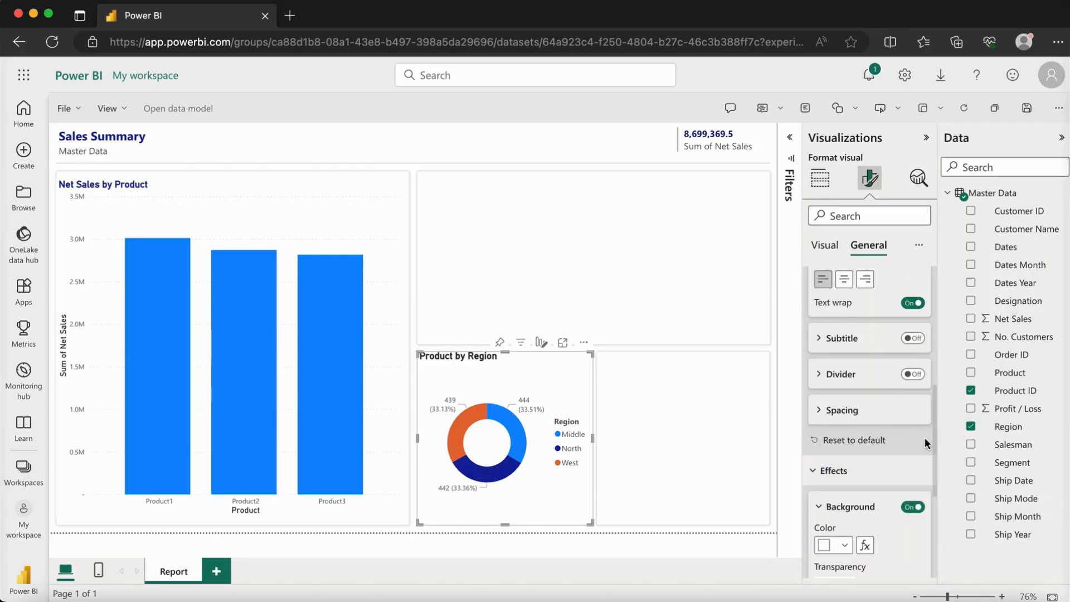
{"action": "left_click", "coordinate": [844, 545]}
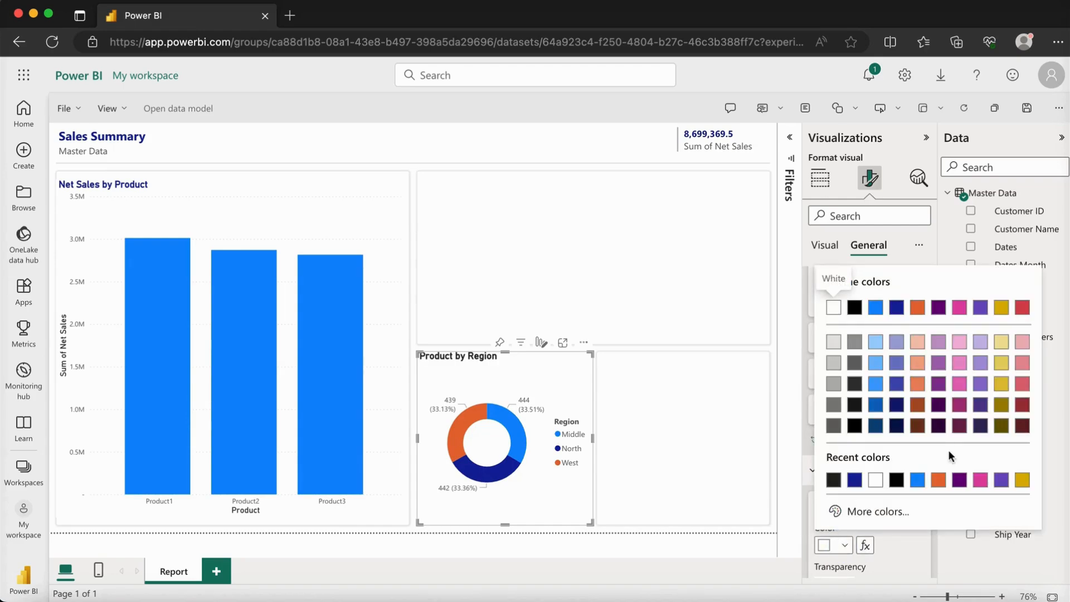
{"action": "left_click", "coordinate": [917, 342]}
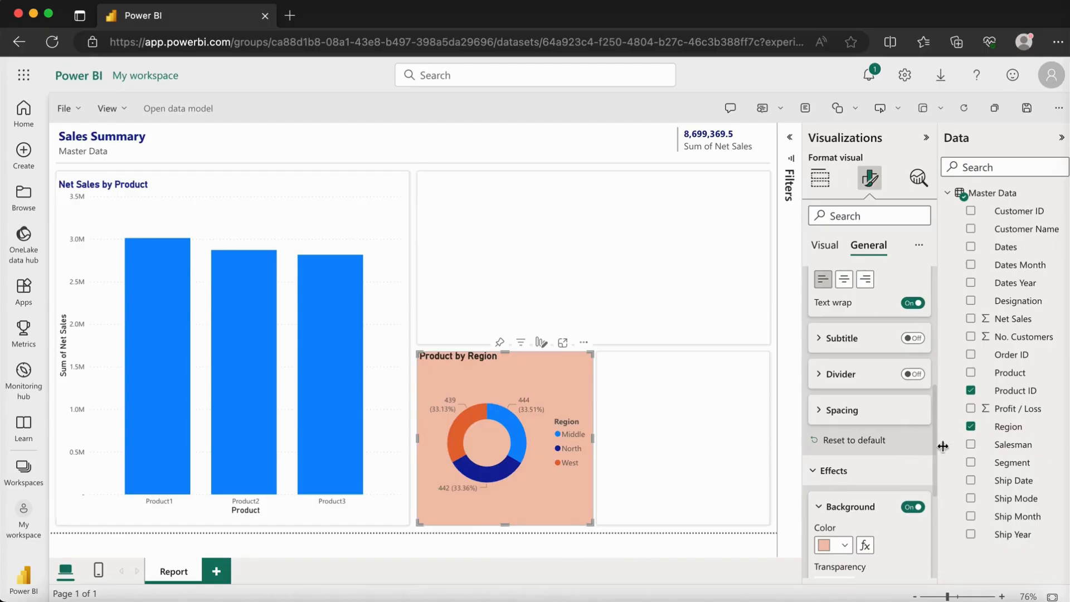
{"action": "left_click", "coordinate": [845, 545]}
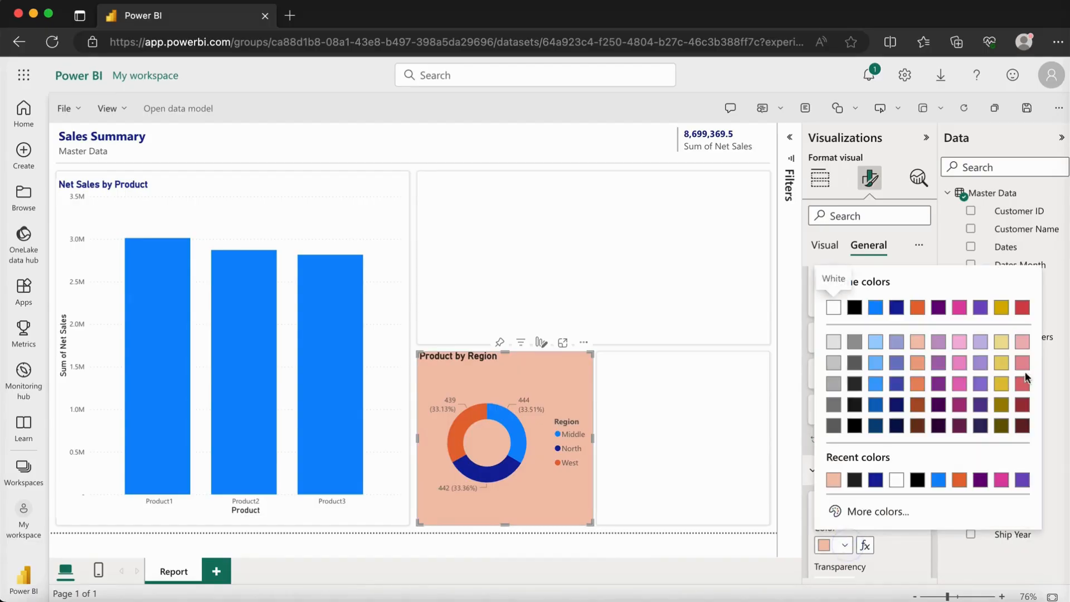
{"action": "left_click", "coordinate": [1001, 341]}
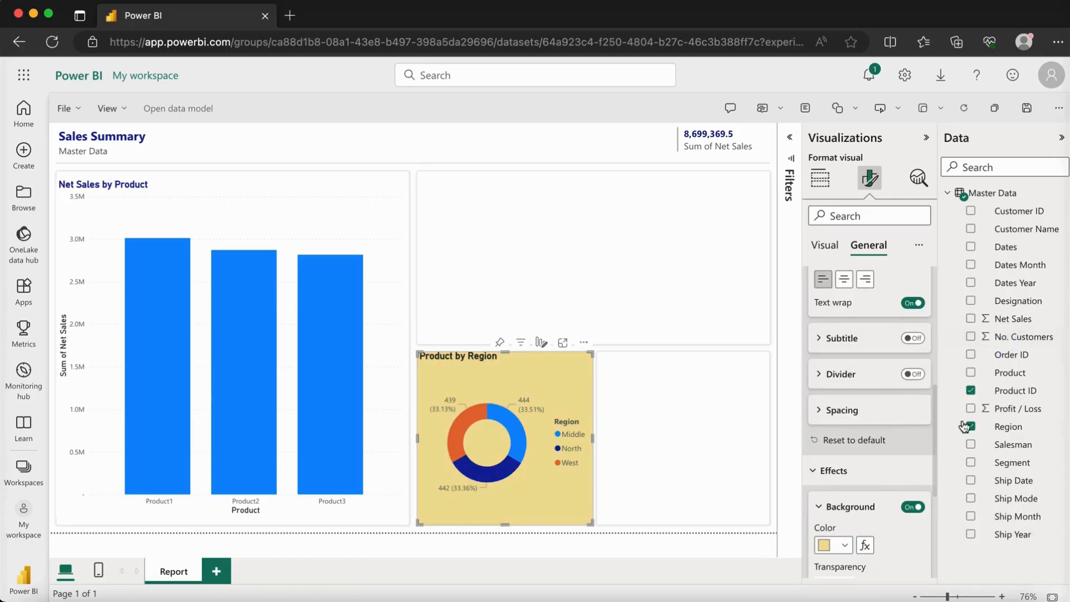
Set the donut chart's title text color to dark blue and deselect the chart.
{"action": "left_click_drag", "start_coordinate": [931, 420], "coordinate": [938, 313]}
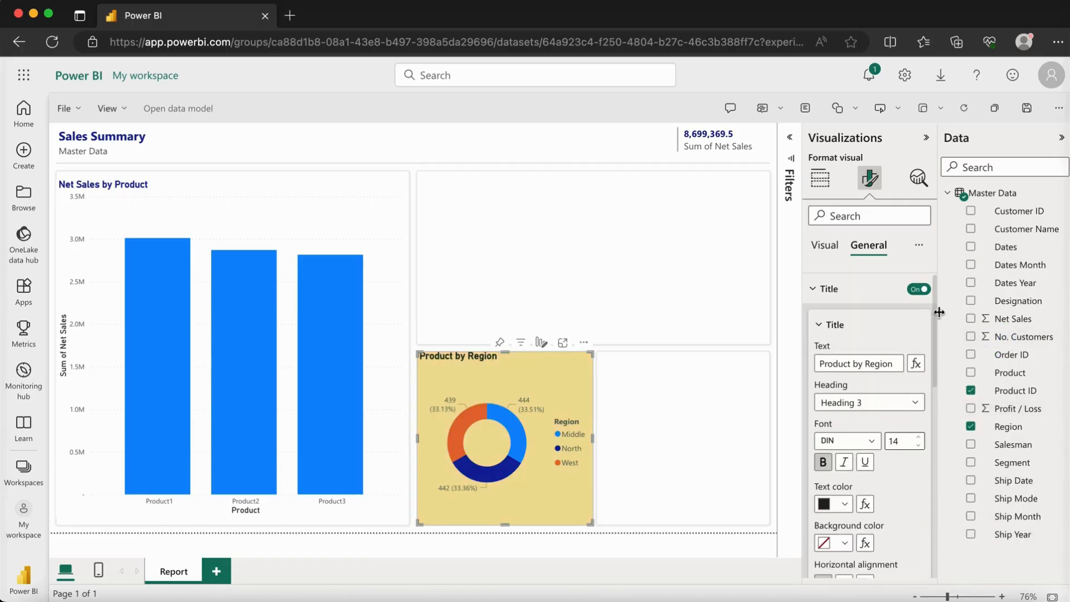
{"action": "left_click", "coordinate": [839, 493]}
{"action": "left_click", "coordinate": [891, 437]}
{"action": "left_click", "coordinate": [775, 406]}
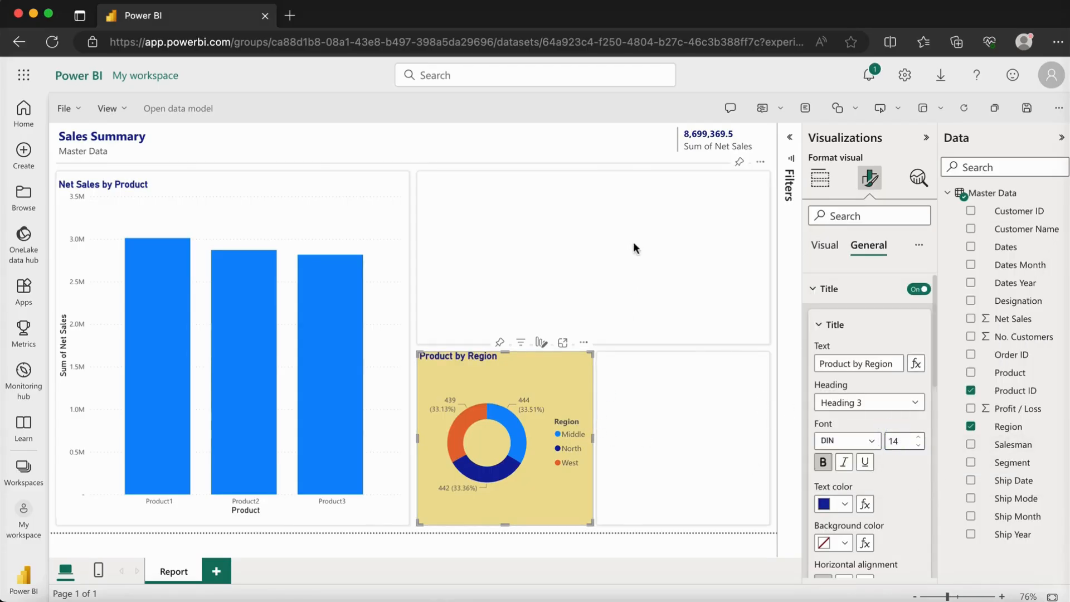
{"action": "left_click", "coordinate": [612, 536]}
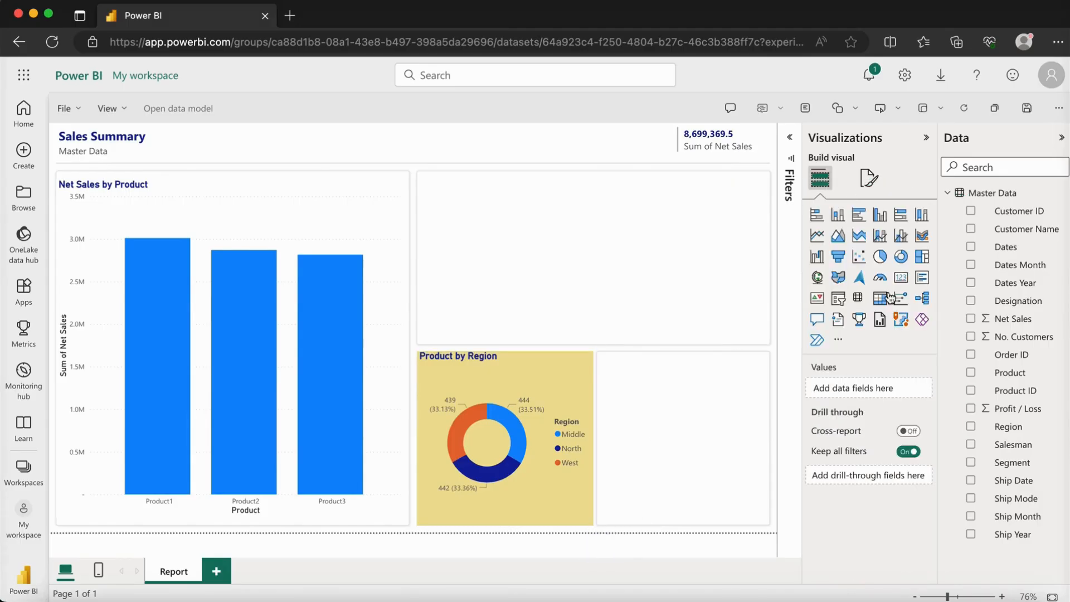
Add a pie chart fitted to the empty panel beside the donut chart, with the sum of No. Customers as values and Region as legend.
{"action": "left_click", "coordinate": [880, 257]}
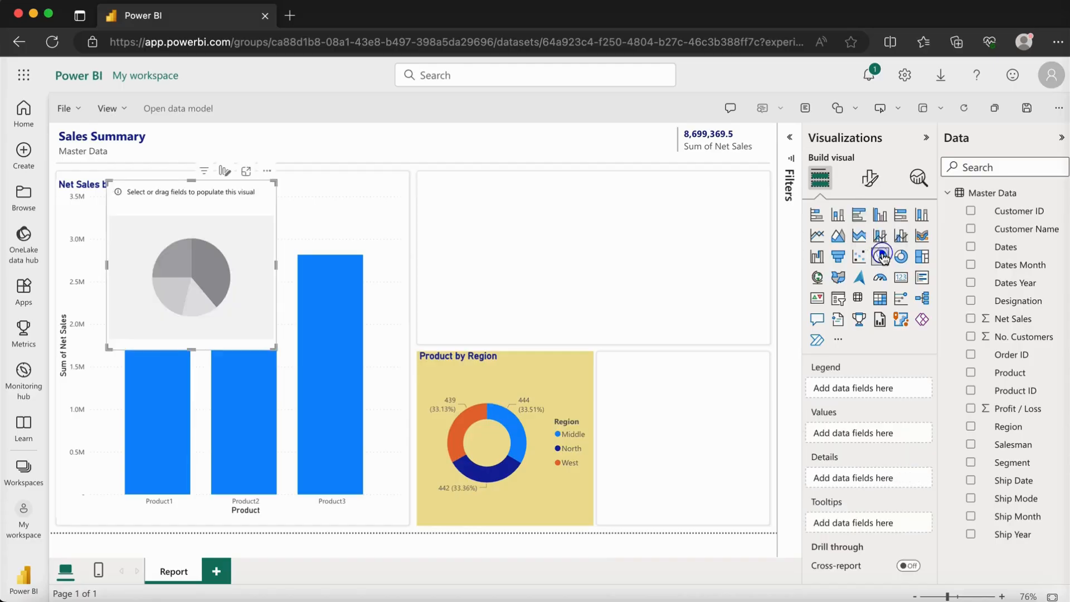
{"action": "left_click_drag", "start_coordinate": [207, 225], "coordinate": [697, 392]}
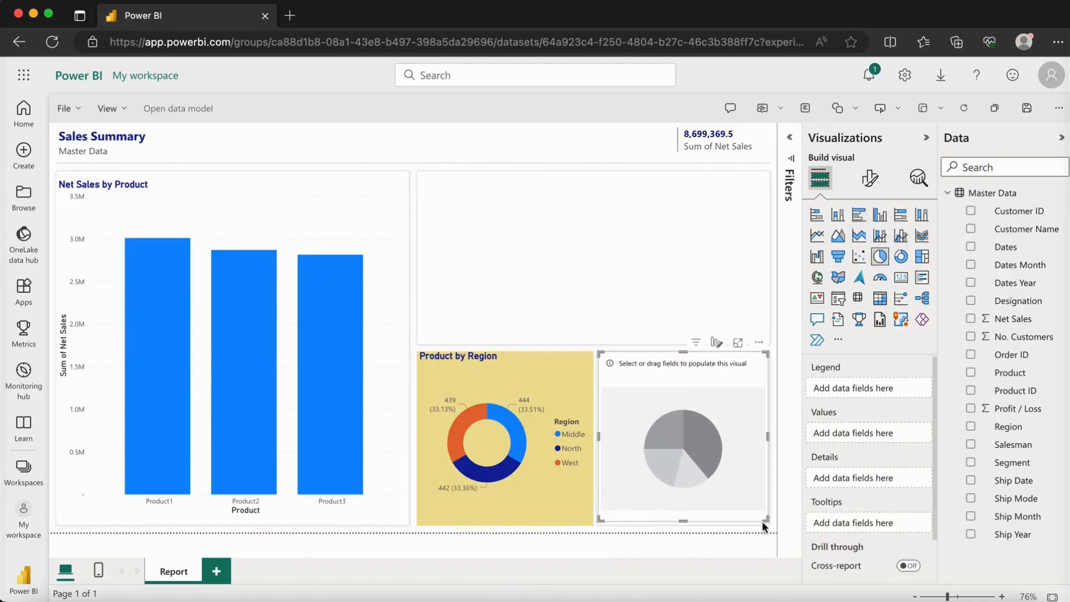
{"action": "left_click_drag", "start_coordinate": [765, 522], "coordinate": [759, 525]}
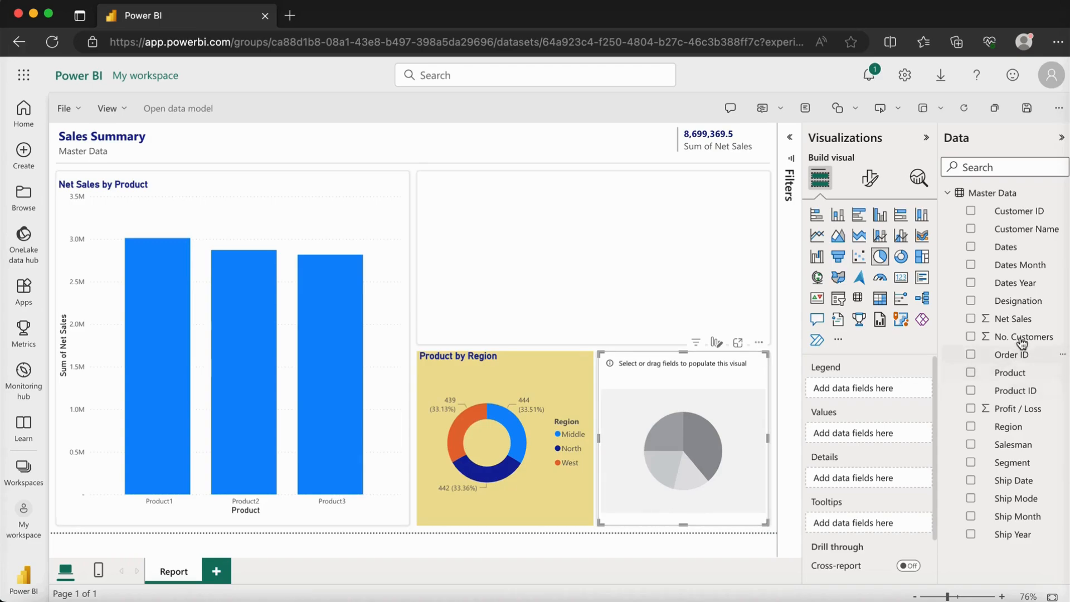
{"action": "left_click_drag", "start_coordinate": [1011, 340], "coordinate": [852, 439]}
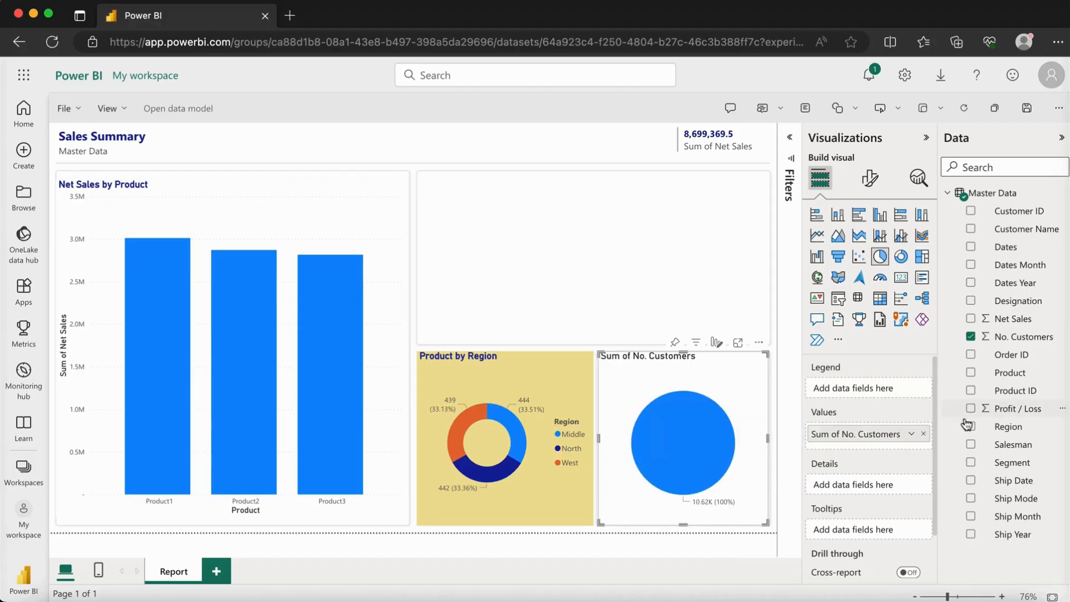
{"action": "left_click_drag", "start_coordinate": [1025, 434], "coordinate": [903, 385]}
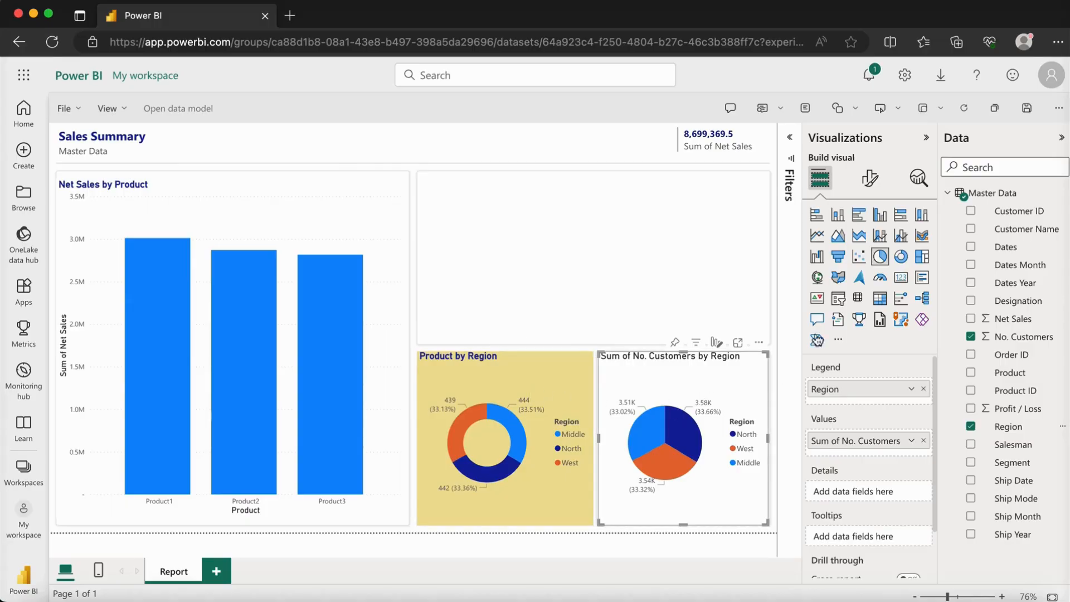
Shorten the pie chart's title to "Customers by Region" and format it in bold dark blue.
{"action": "left_click", "coordinate": [870, 178]}
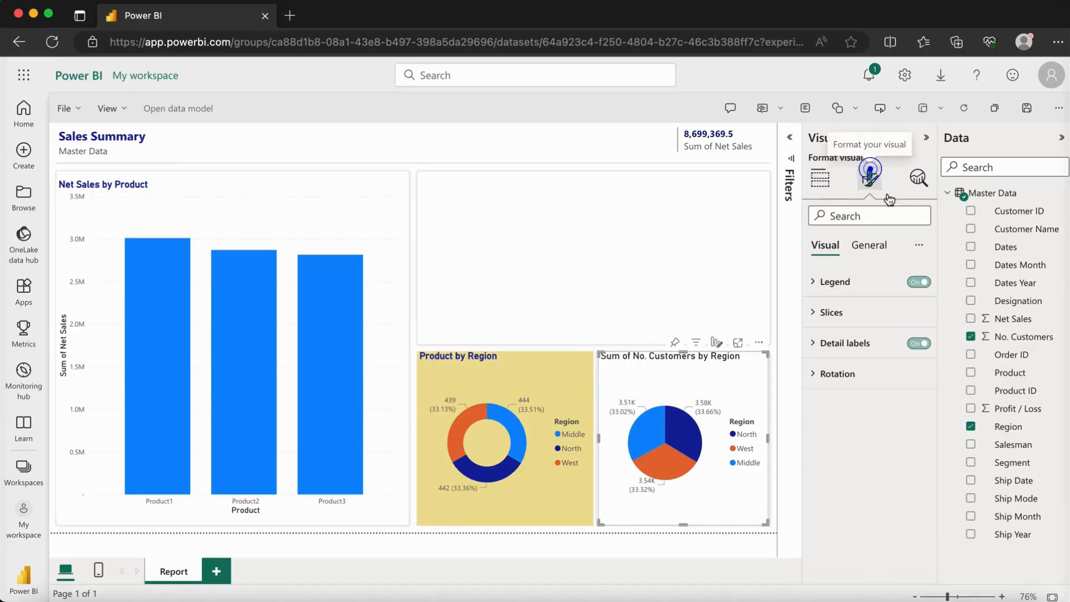
{"action": "left_click", "coordinate": [868, 245]}
{"action": "left_click", "coordinate": [902, 312]}
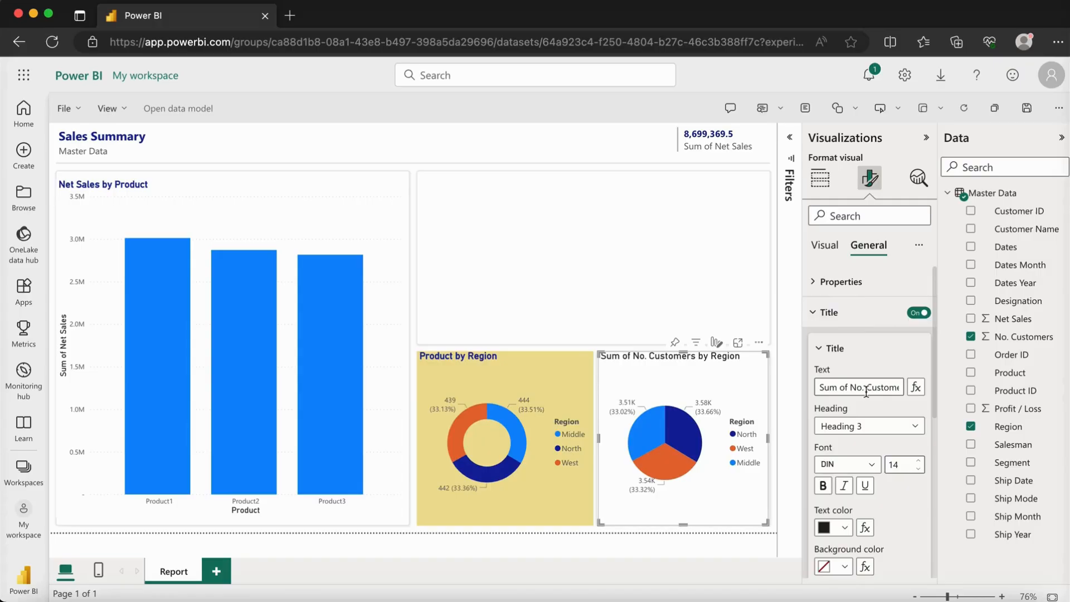
{"action": "left_click_drag", "start_coordinate": [822, 388], "coordinate": [788, 379]}
{"action": "key", "text": "BackSpace"}
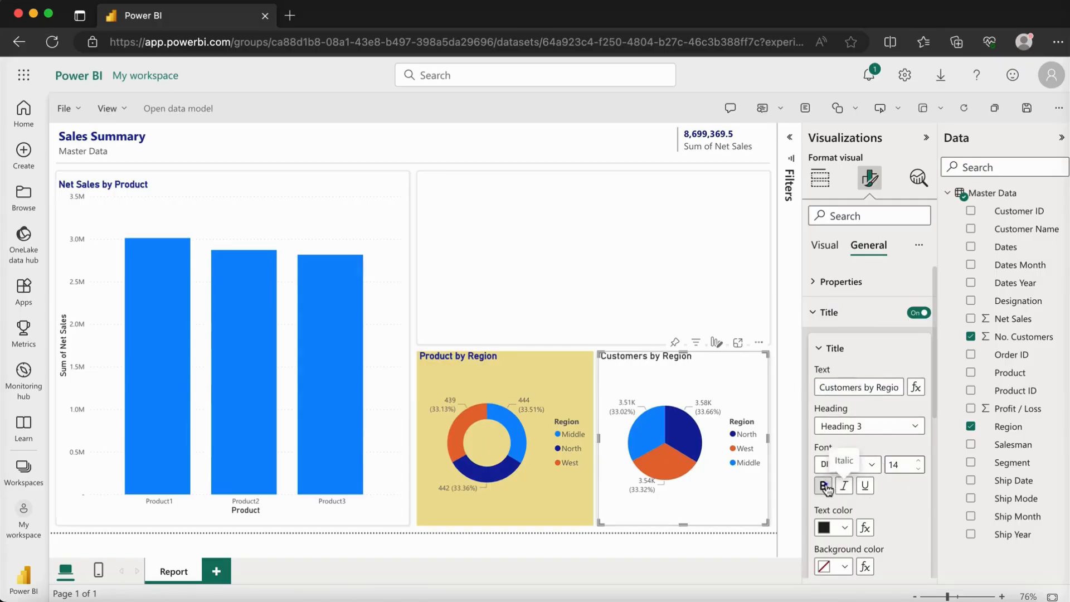
{"action": "left_click", "coordinate": [845, 528]}
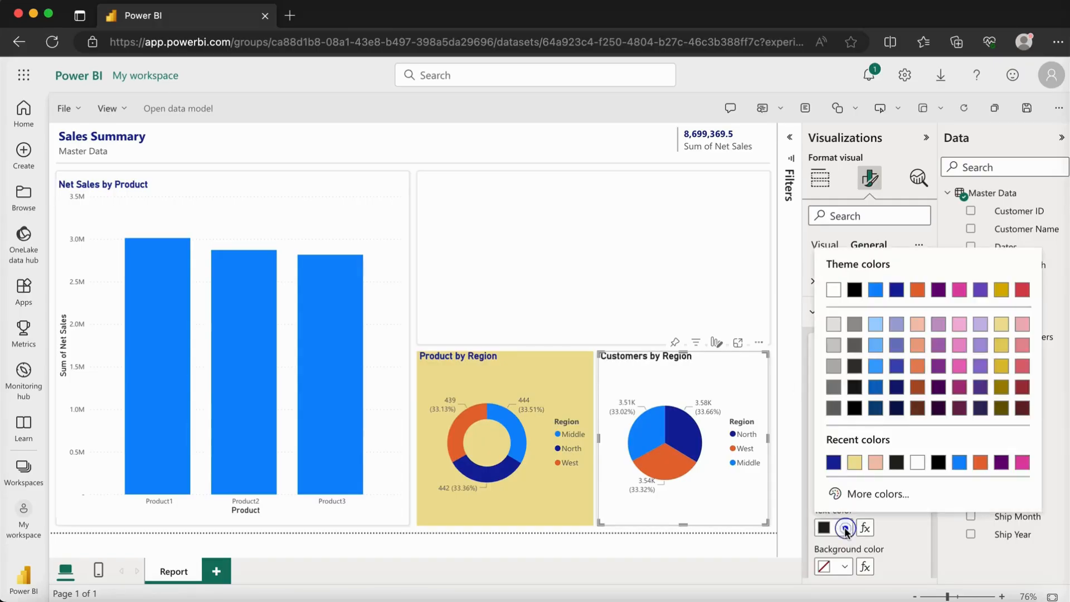
{"action": "left_click", "coordinate": [833, 464]}
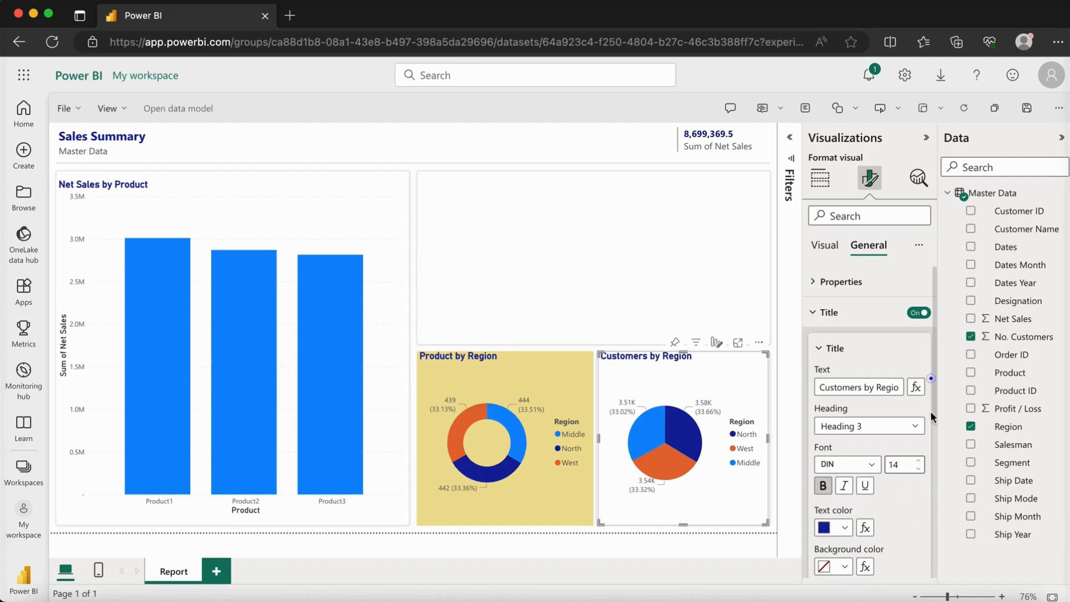
Try a light purple background on the pie chart, settle on light red, and deselect the chart.
{"action": "left_click_drag", "start_coordinate": [930, 385], "coordinate": [930, 433]}
{"action": "left_click", "coordinate": [934, 433]}
{"action": "left_click_drag", "start_coordinate": [931, 409], "coordinate": [934, 496]}
{"action": "left_click", "coordinate": [841, 485]}
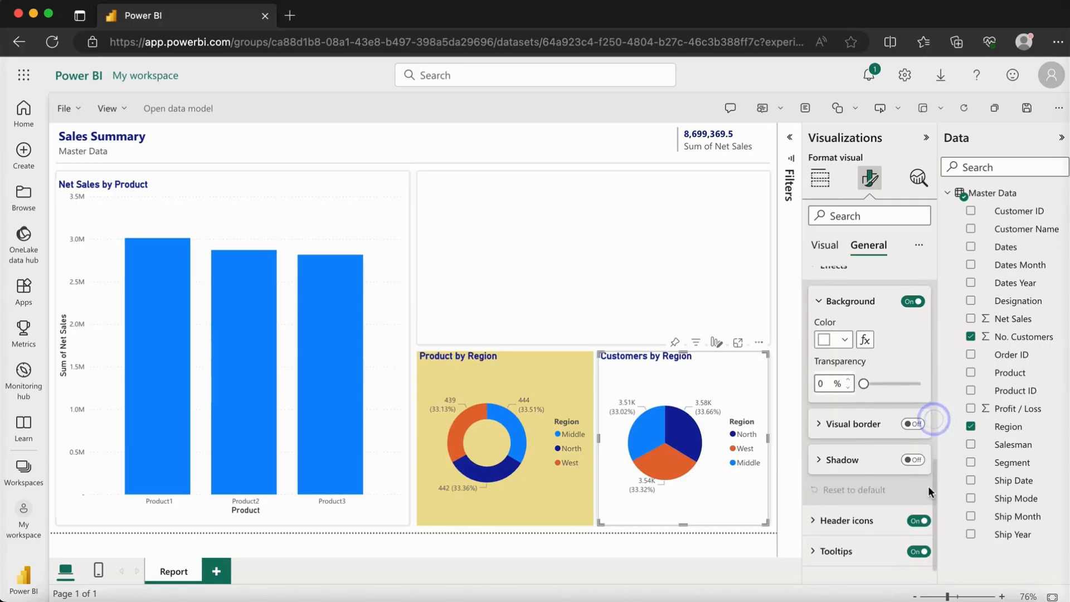
{"action": "left_click", "coordinate": [844, 339]}
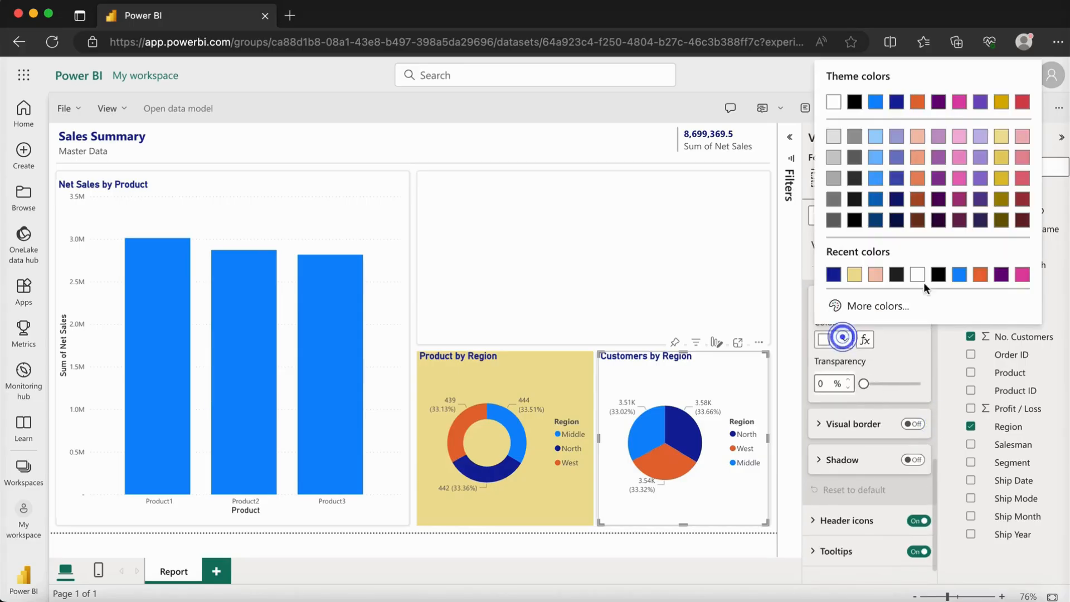
{"action": "left_click", "coordinate": [978, 139]}
{"action": "left_click", "coordinate": [839, 339]}
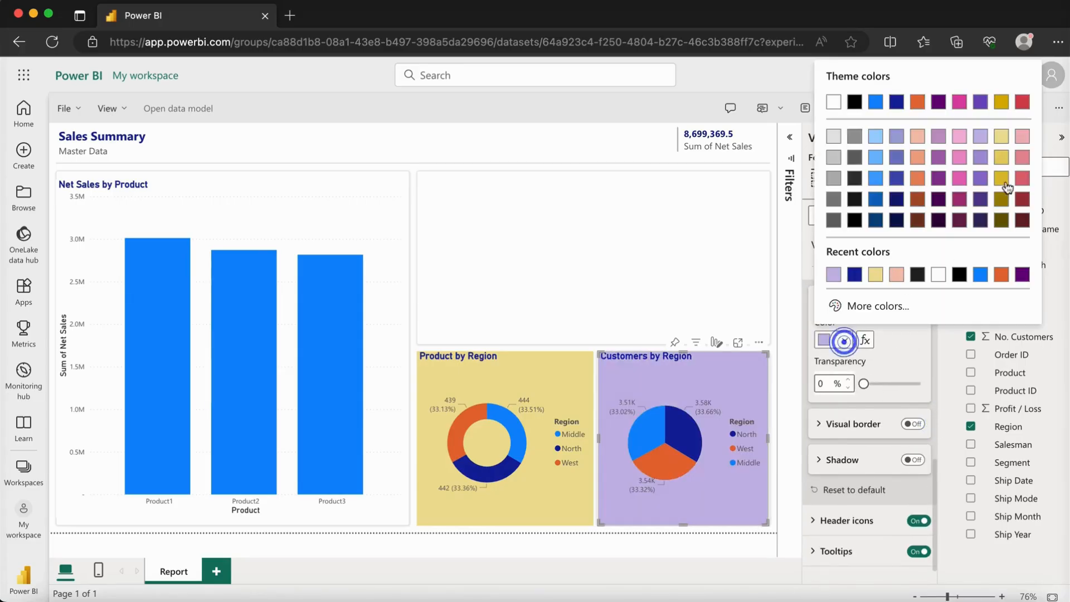
{"action": "left_click", "coordinate": [1022, 136]}
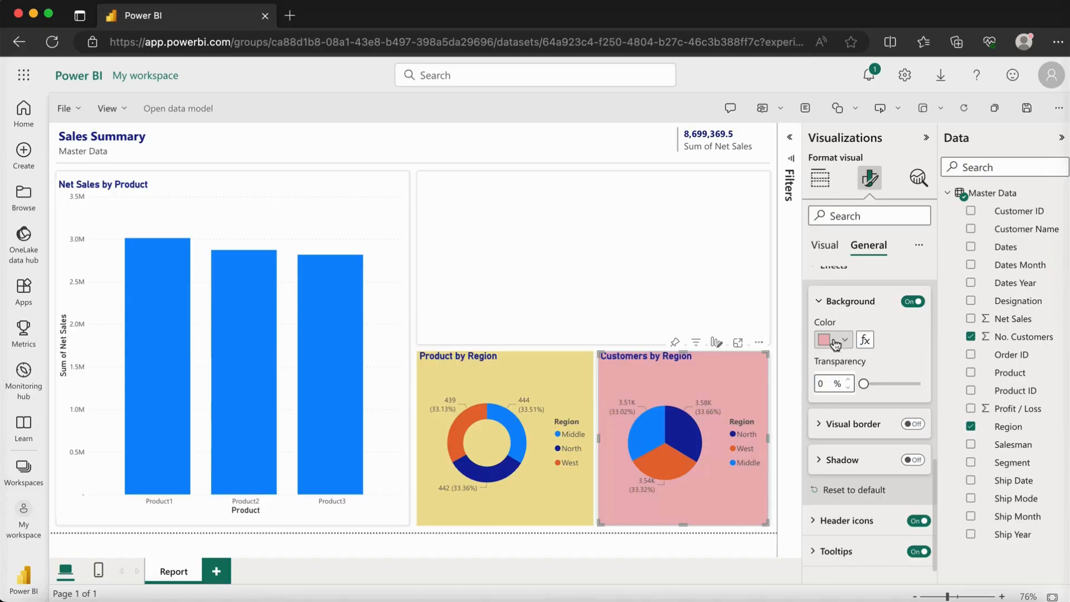
{"action": "left_click", "coordinate": [774, 320]}
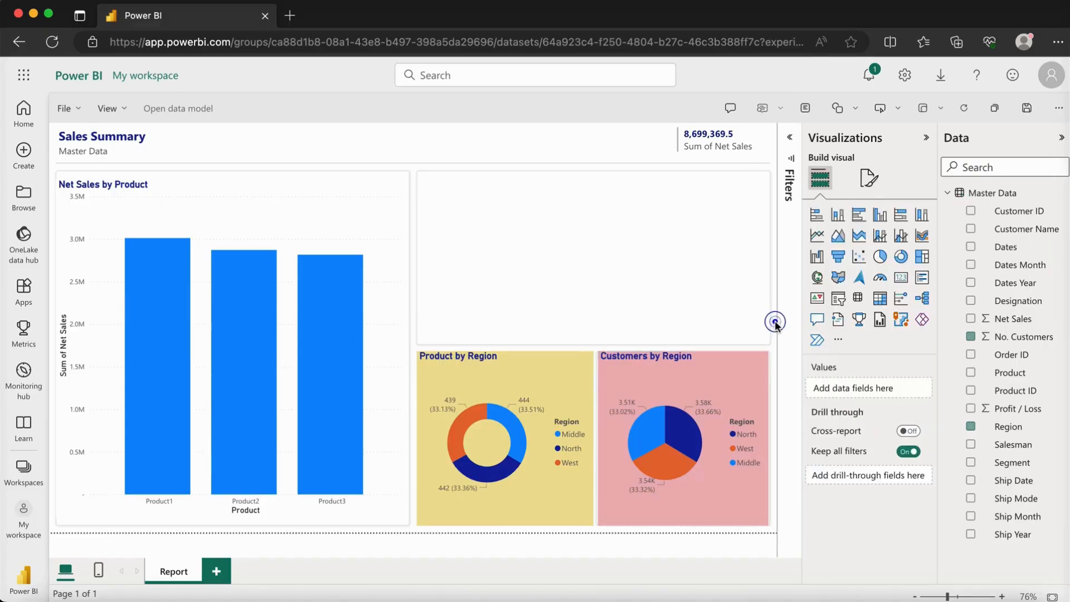
{"action": "left_click", "coordinate": [690, 293]}
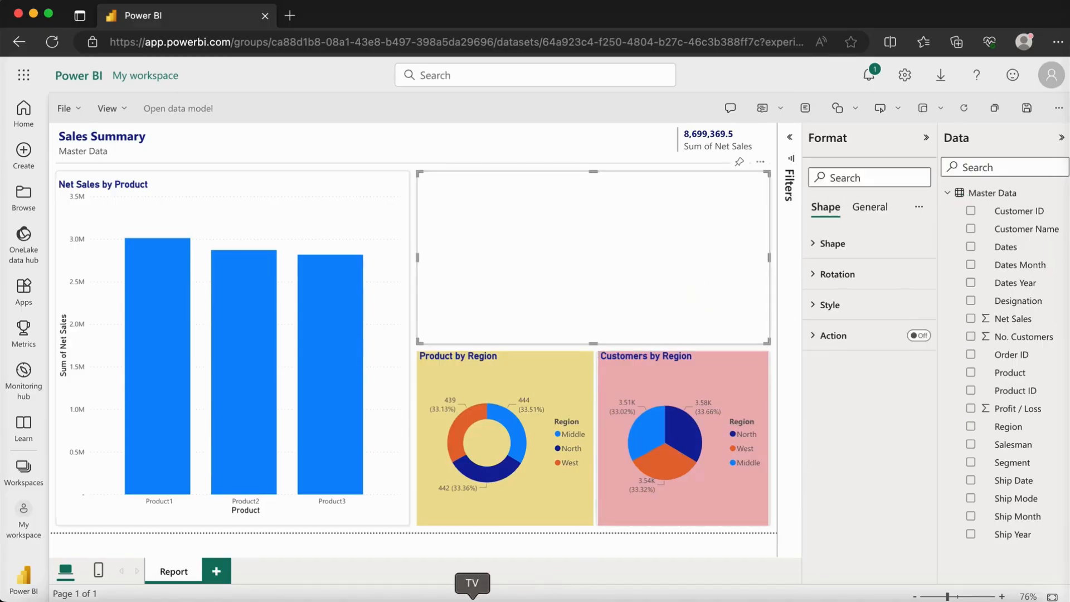
{"action": "left_click", "coordinate": [444, 542]}
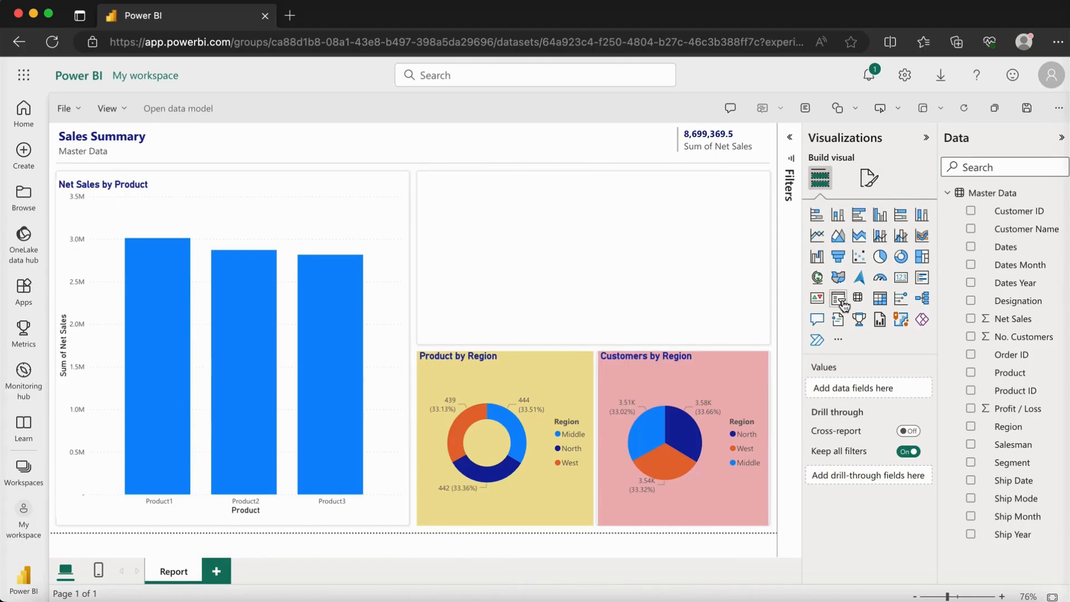
{"action": "left_click", "coordinate": [878, 301]}
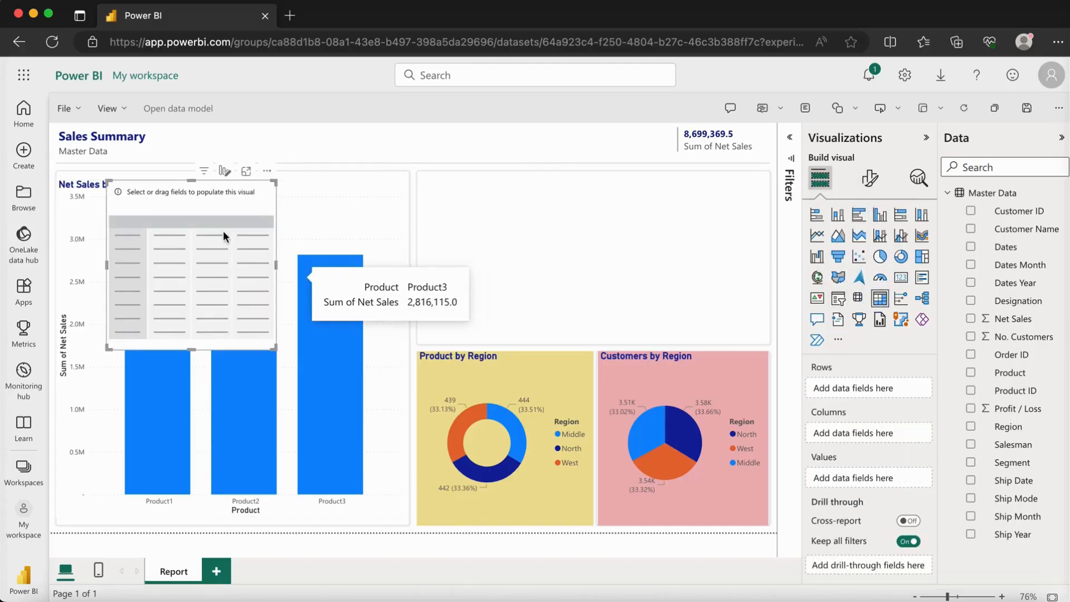
{"action": "left_click", "coordinate": [269, 175]}
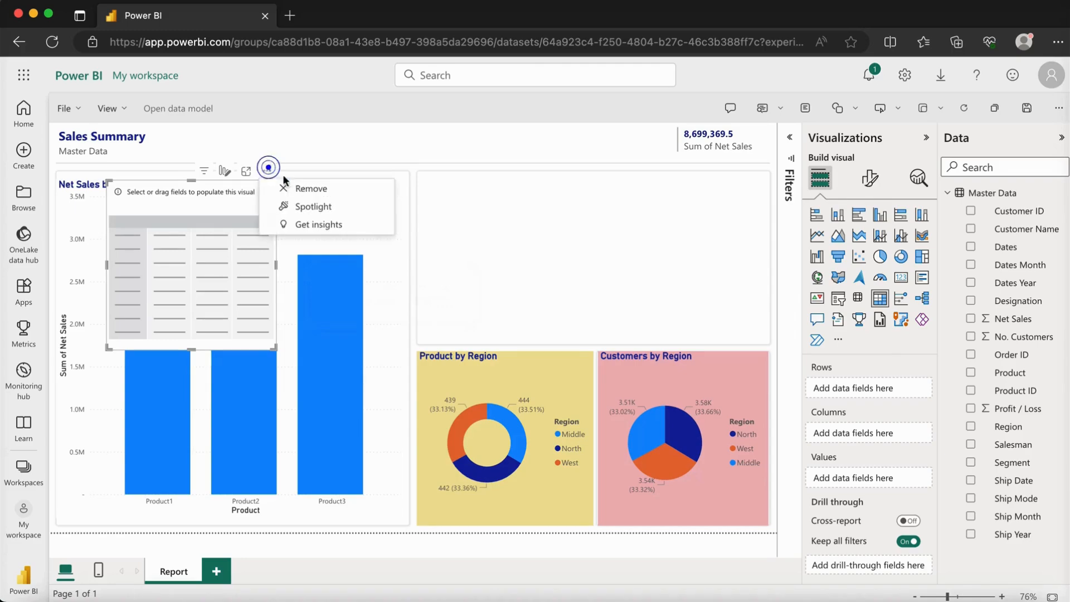
{"action": "left_click", "coordinate": [313, 190]}
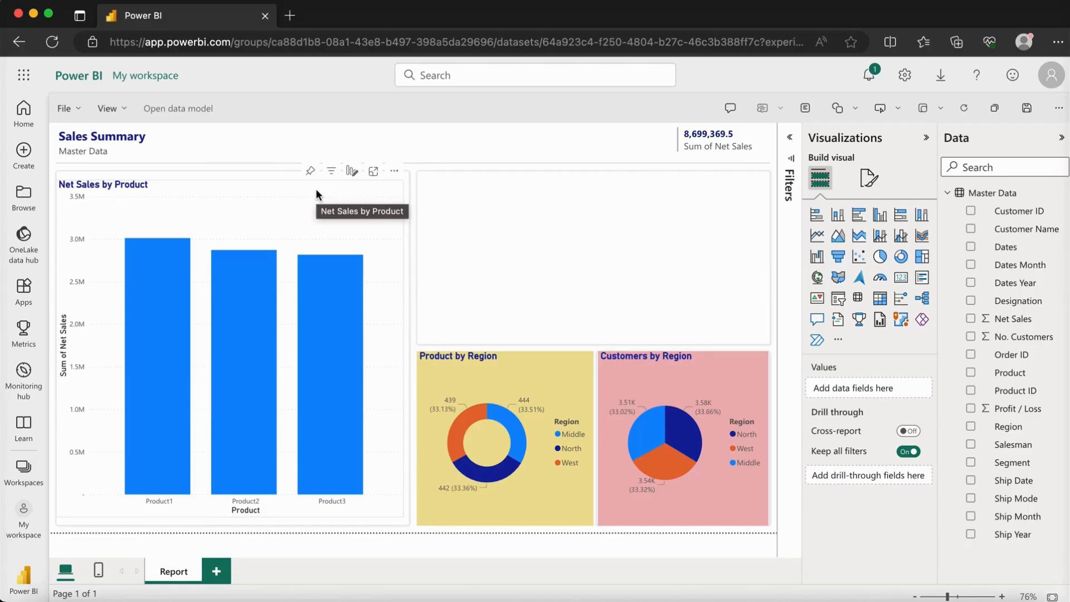
Add a stacked bar chart and fit it to the empty panel above the donut and pie charts.
{"action": "left_click", "coordinate": [819, 222]}
{"action": "left_click_drag", "start_coordinate": [200, 260], "coordinate": [510, 258]}
{"action": "left_click_drag", "start_coordinate": [590, 261], "coordinate": [767, 266]}
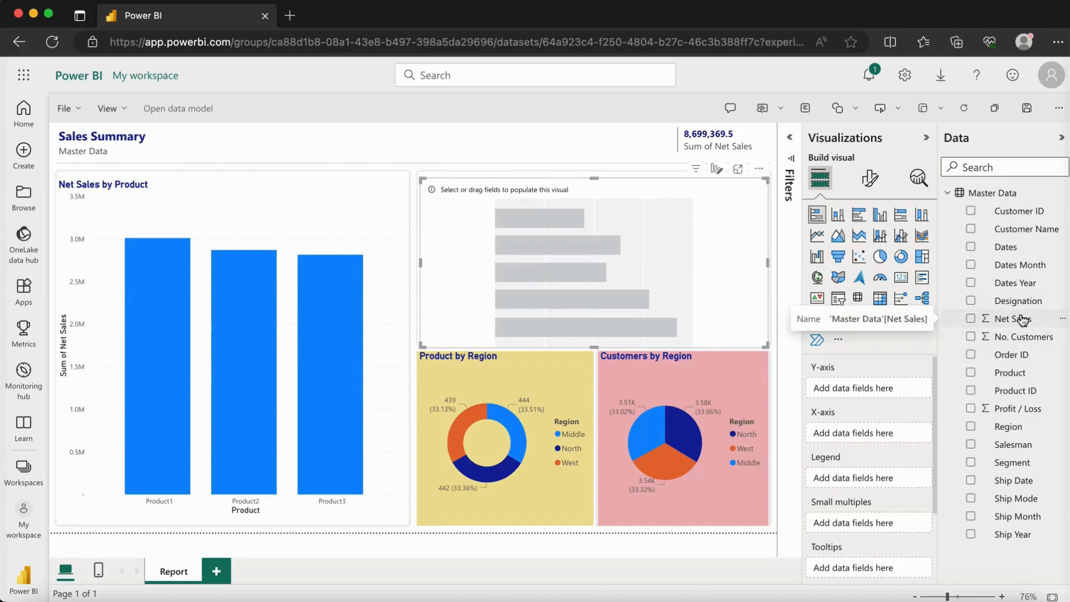
Try the bar chart with Product on the Y-axis and the sum of Net Sales on the X-axis.
{"action": "left_click_drag", "start_coordinate": [1022, 319], "coordinate": [886, 390]}
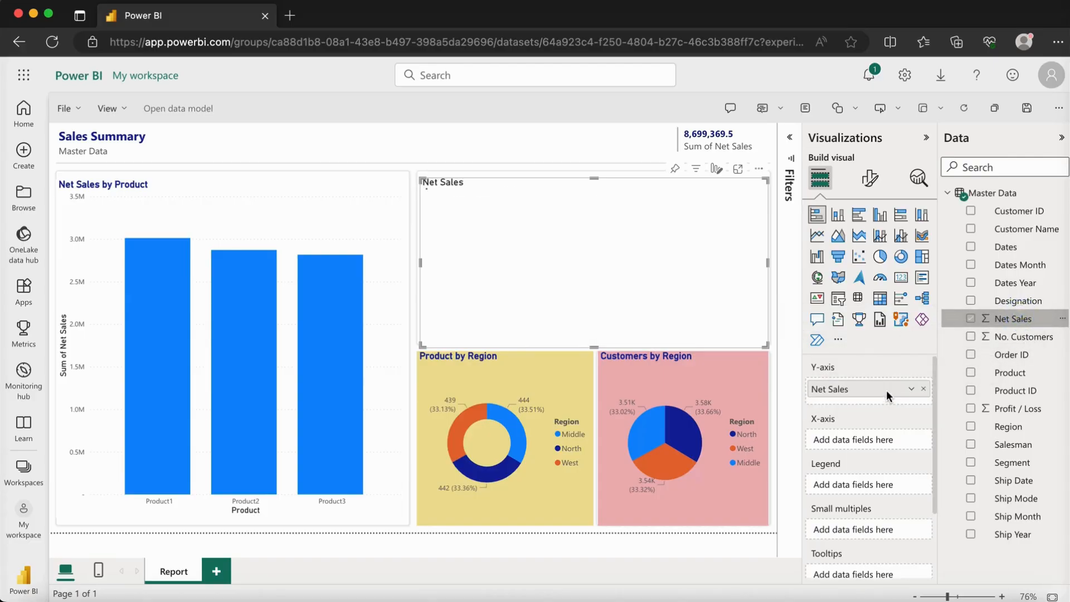
{"action": "left_click_drag", "start_coordinate": [1017, 375], "coordinate": [887, 444]}
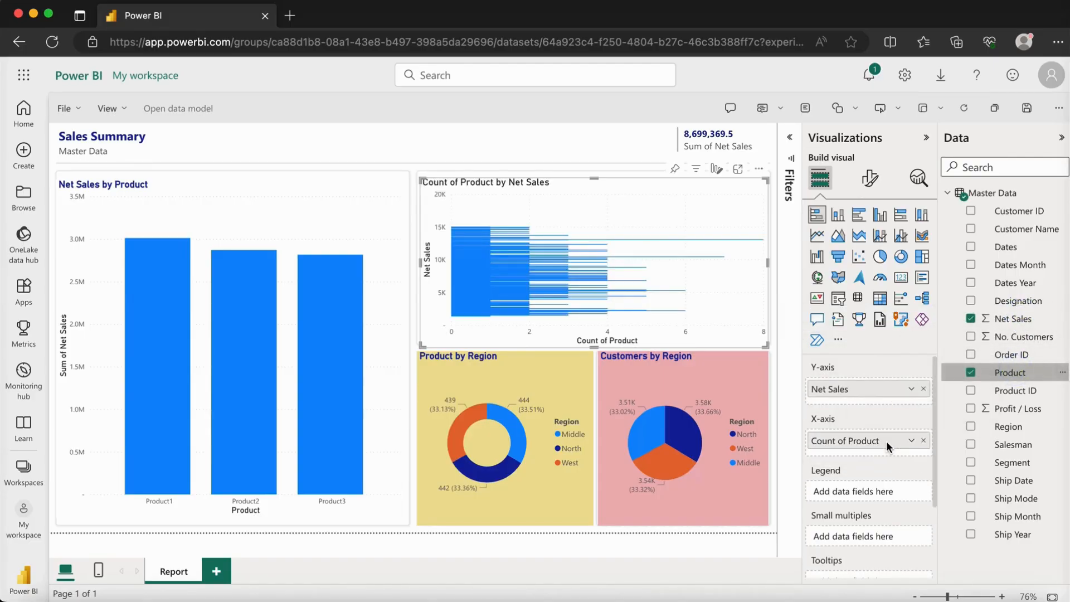
{"action": "left_click_drag", "start_coordinate": [886, 389], "coordinate": [883, 449]}
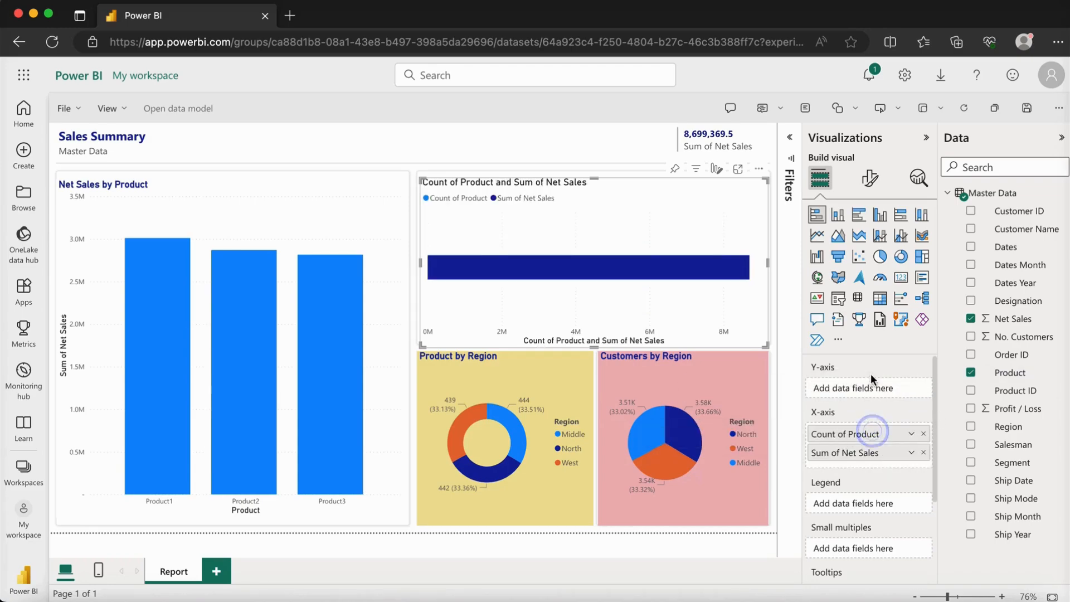
{"action": "left_click_drag", "start_coordinate": [860, 384], "coordinate": [858, 392]}
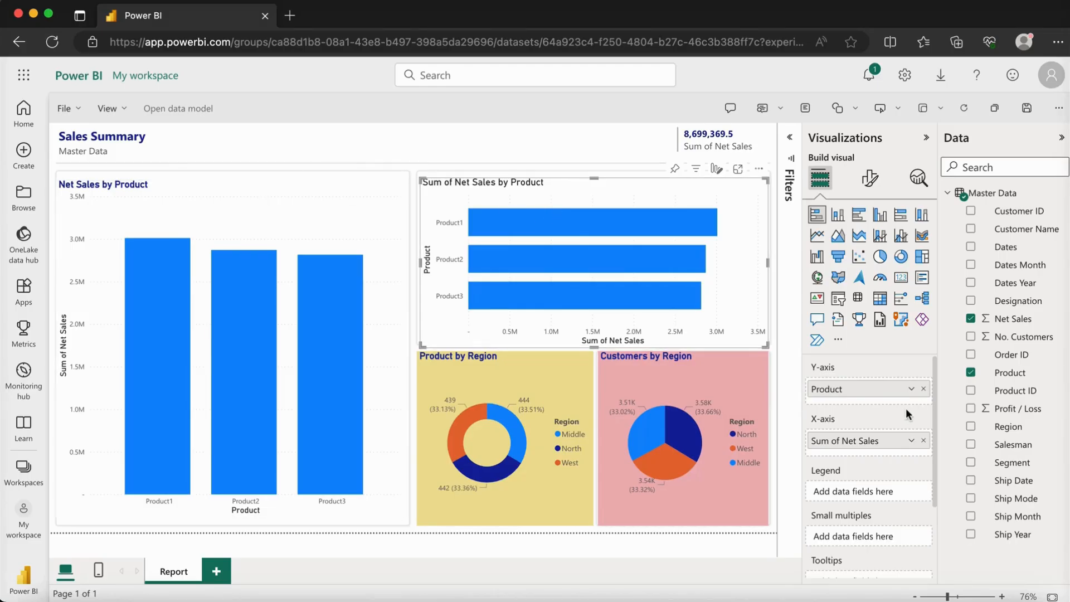
Try Customer ID in place of Product, swap it with Net Sales between the axes, and clear both axes.
{"action": "left_click", "coordinate": [924, 389]}
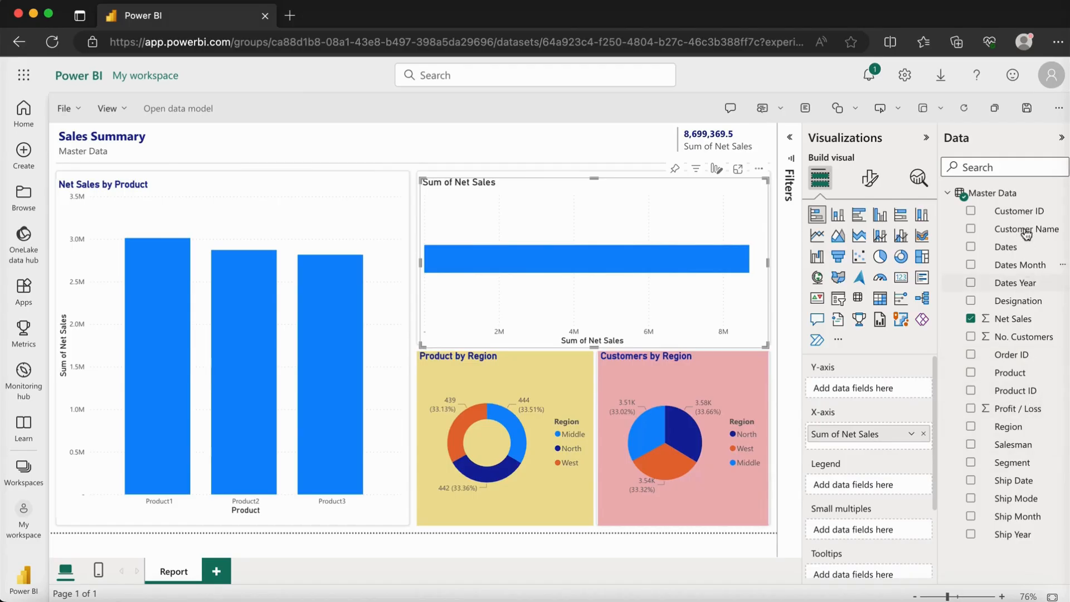
{"action": "left_click_drag", "start_coordinate": [1015, 210], "coordinate": [890, 389]}
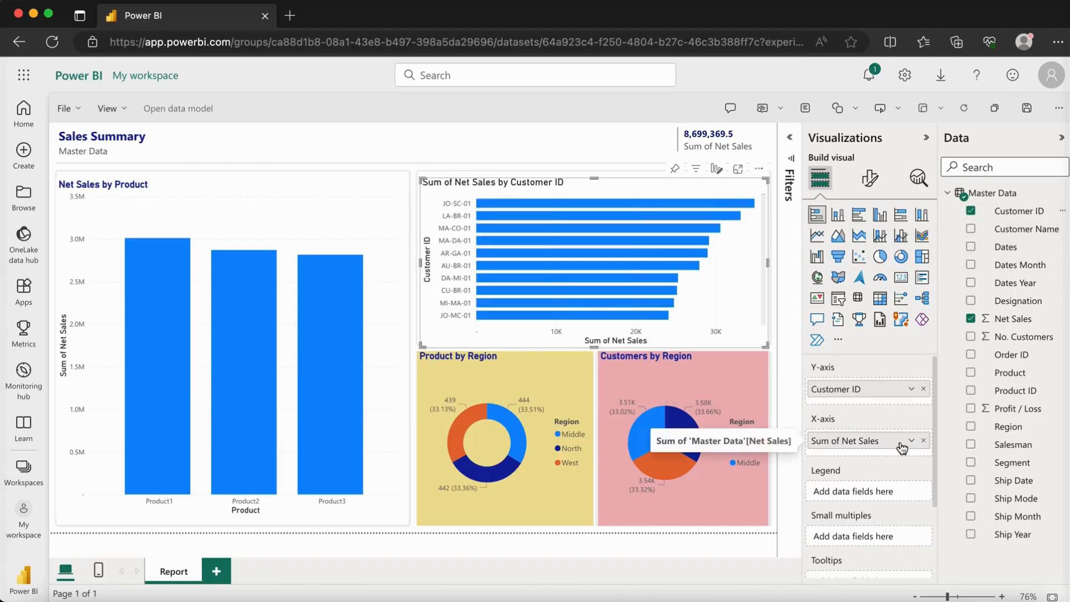
{"action": "left_click_drag", "start_coordinate": [900, 448], "coordinate": [867, 454]}
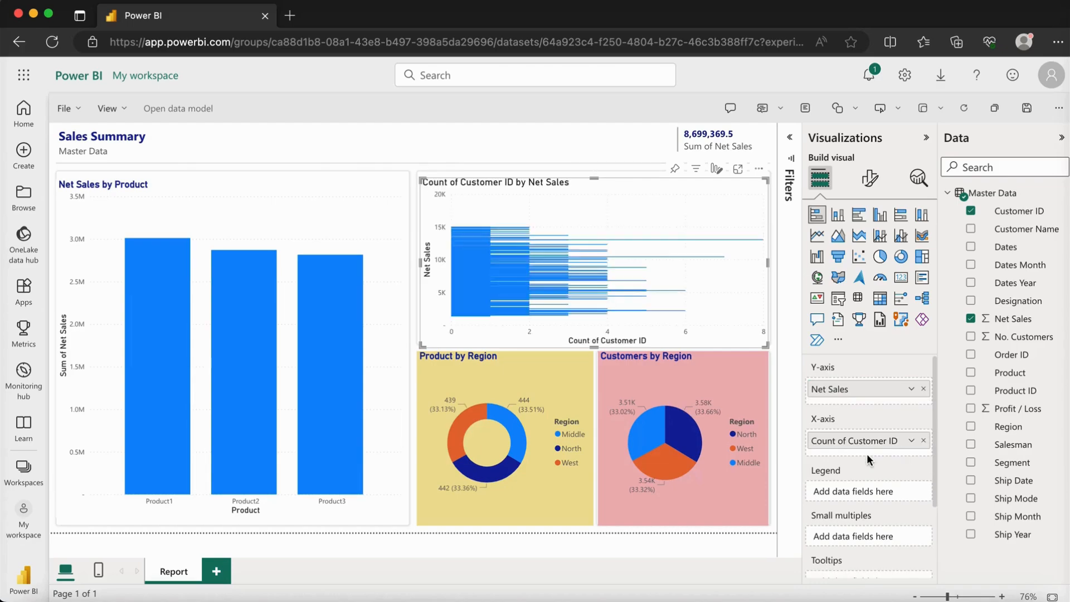
{"action": "left_click", "coordinate": [924, 441]}
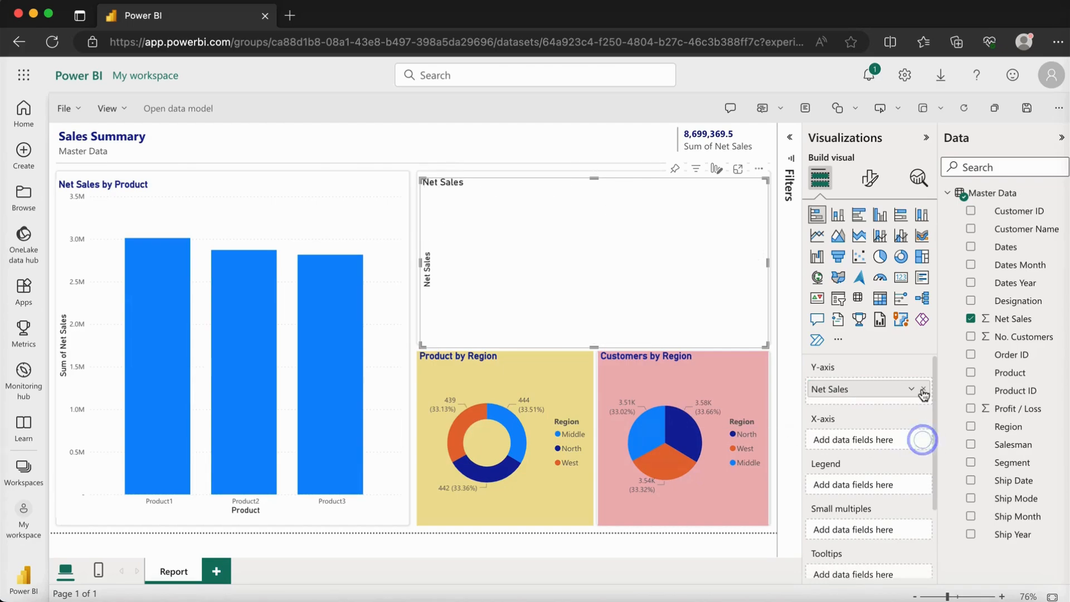
{"action": "left_click", "coordinate": [923, 388]}
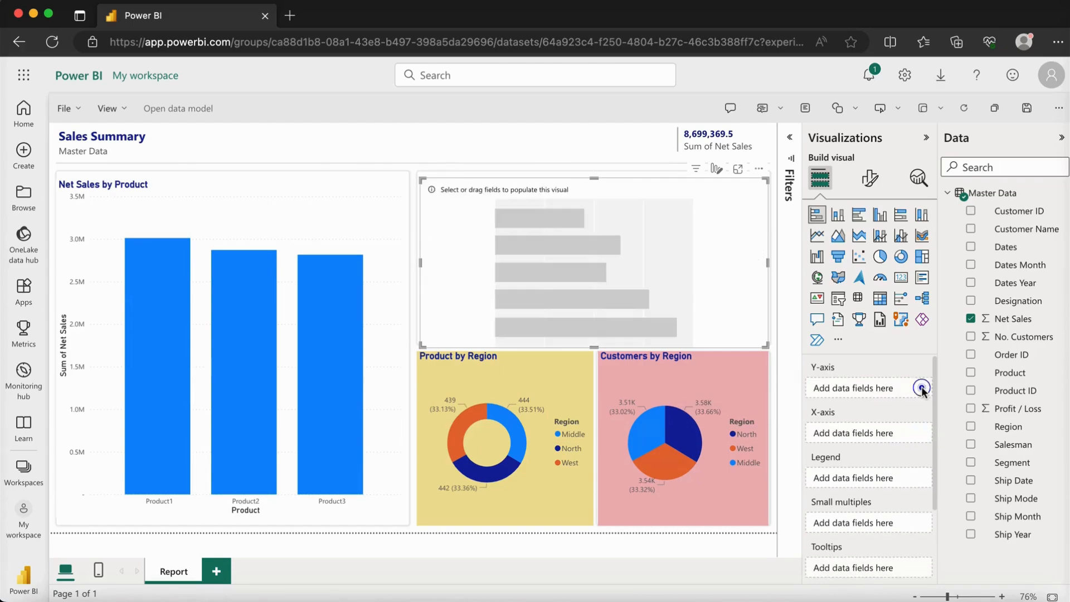
Assign Dates Year to the bar chart's Y-axis and the sum of Net Sales to its X-axis.
{"action": "left_click", "coordinate": [1025, 411]}
{"action": "left_click_drag", "start_coordinate": [1025, 412], "coordinate": [1021, 411]}
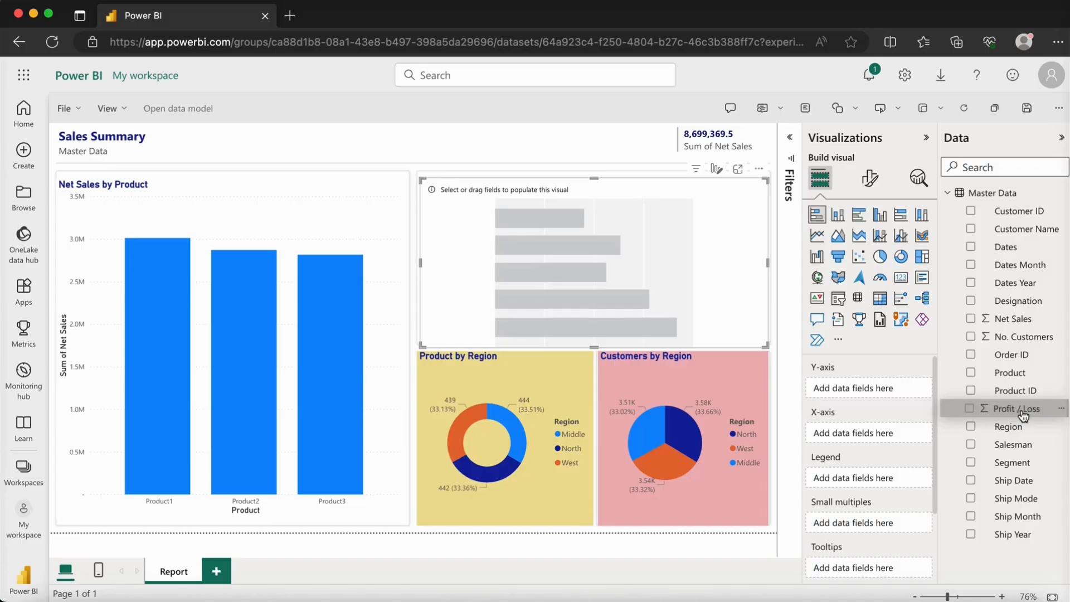
{"action": "left_click_drag", "start_coordinate": [1005, 281], "coordinate": [870, 384]}
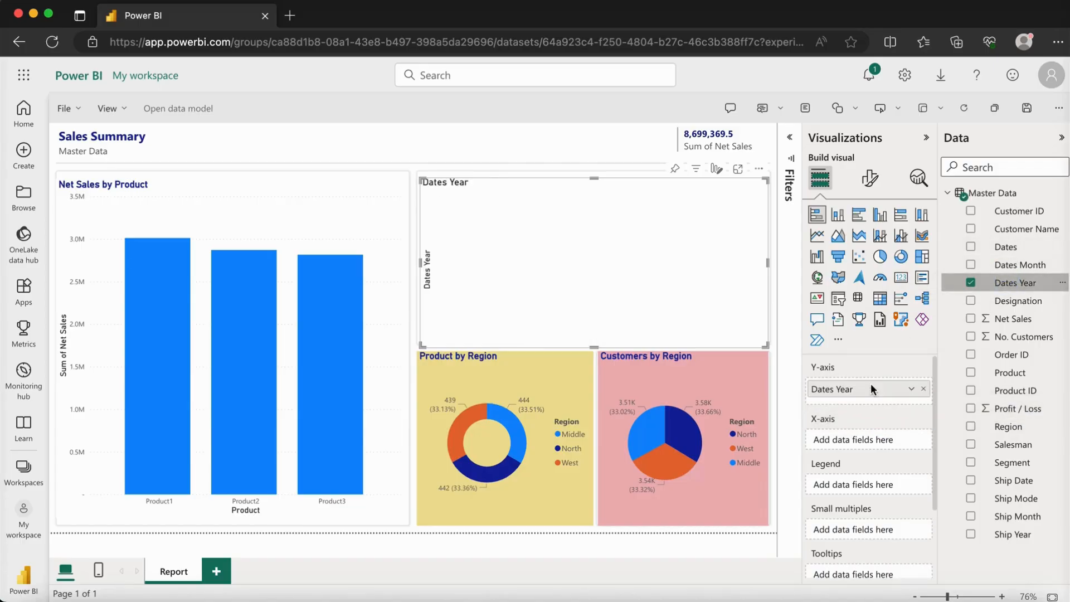
{"action": "left_click_drag", "start_coordinate": [1009, 319], "coordinate": [864, 438]}
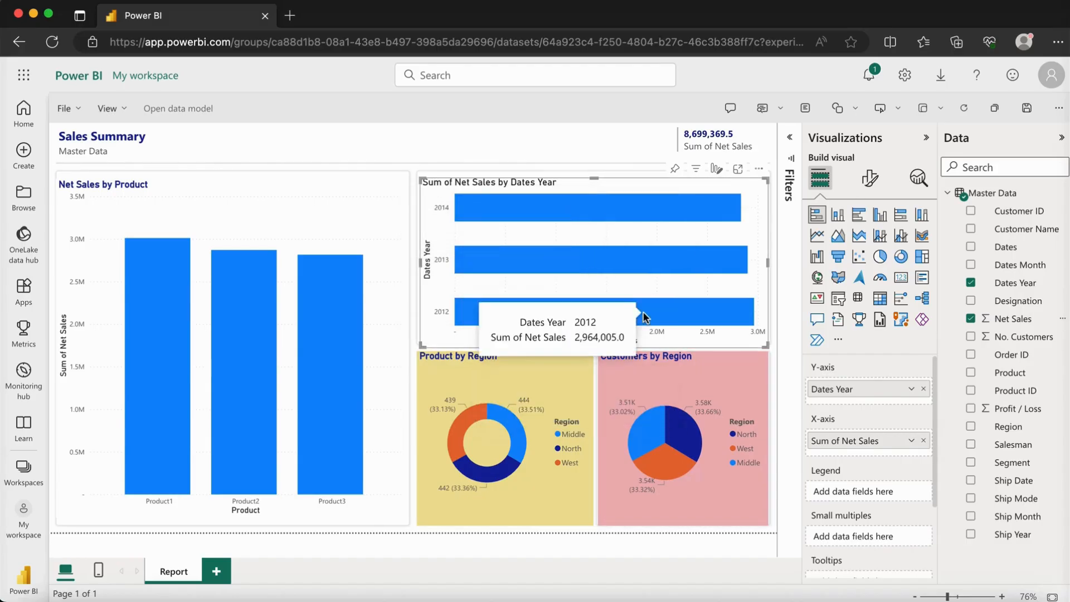
Shorten the bar chart's title to "Net Sales by Year".
{"action": "left_click", "coordinate": [868, 180]}
{"action": "left_click", "coordinate": [869, 248]}
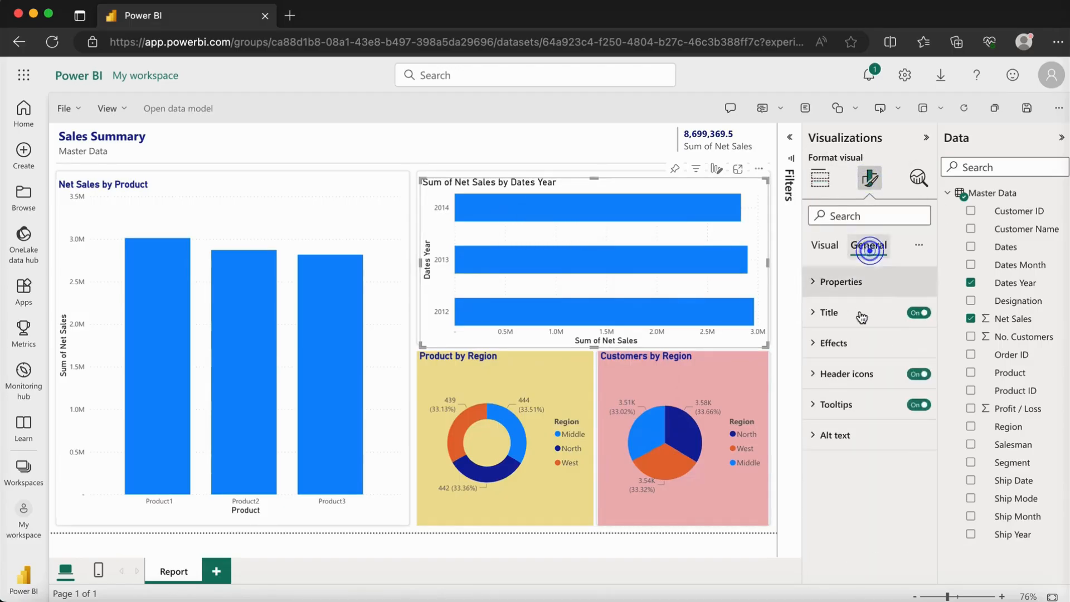
{"action": "left_click", "coordinate": [864, 310]}
{"action": "left_click", "coordinate": [850, 385]}
{"action": "left_click_drag", "start_coordinate": [851, 385], "coordinate": [880, 392]}
{"action": "key", "text": "BackSpace"}
{"action": "key", "text": "BackSpace"}
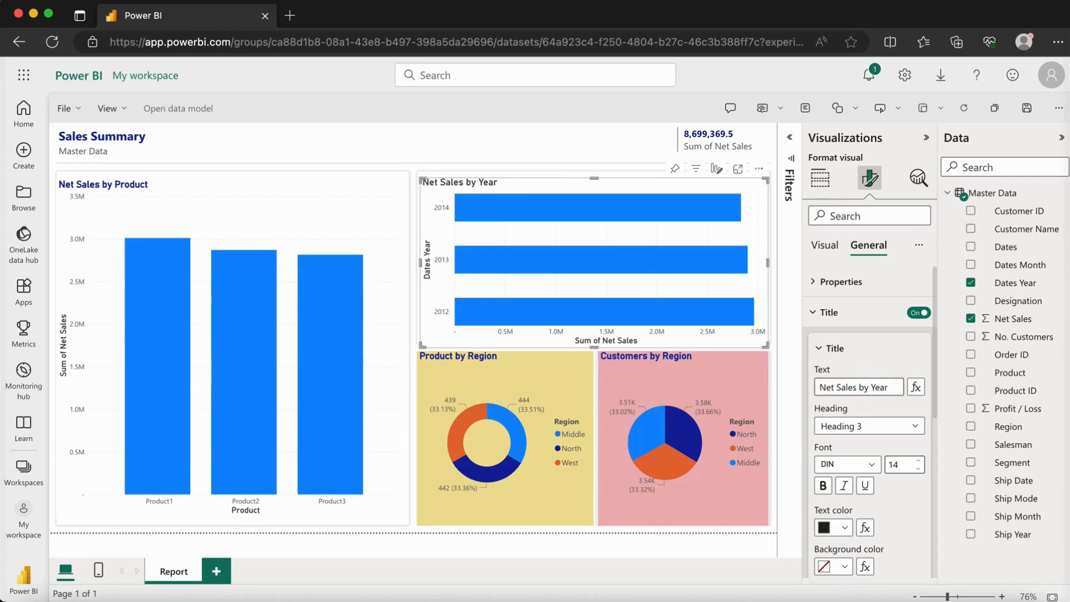
Format the bar chart's title in bold with a dark blue text color.
{"action": "left_click", "coordinate": [824, 486]}
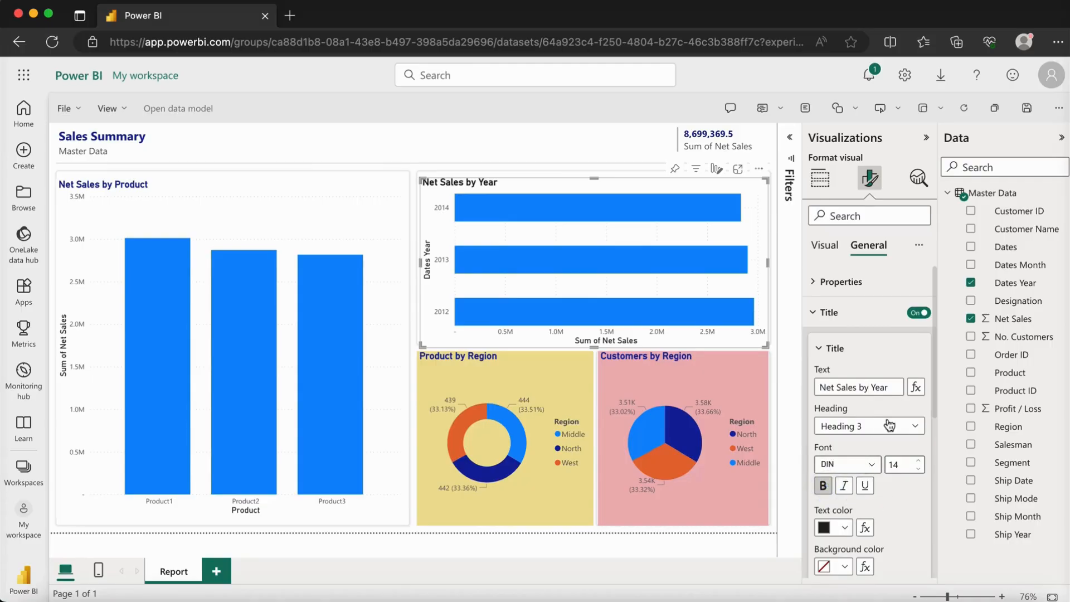
{"action": "left_click", "coordinate": [843, 534]}
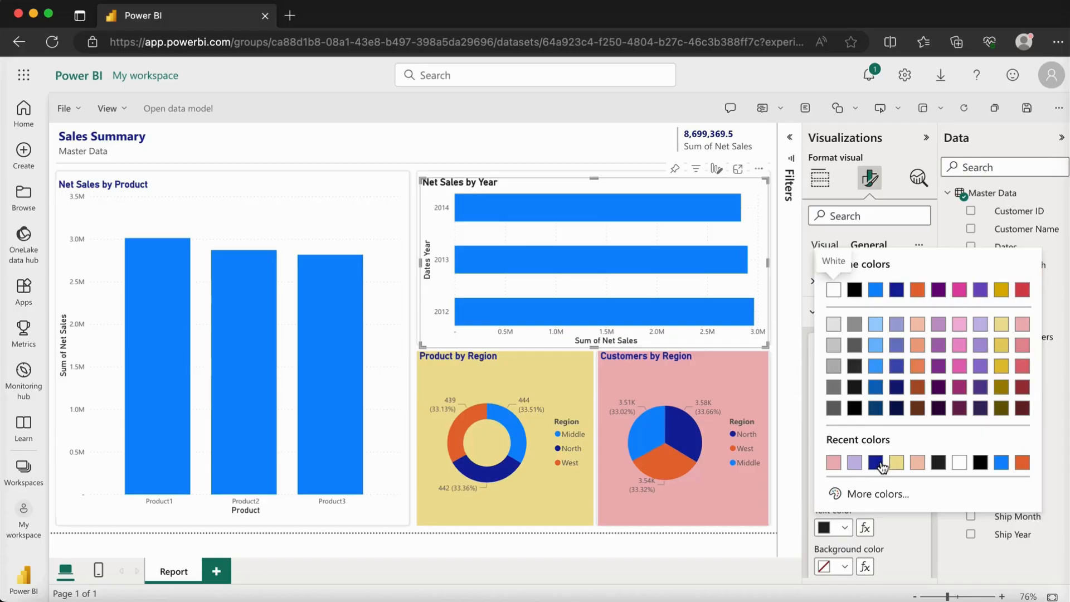
{"action": "left_click", "coordinate": [886, 287]}
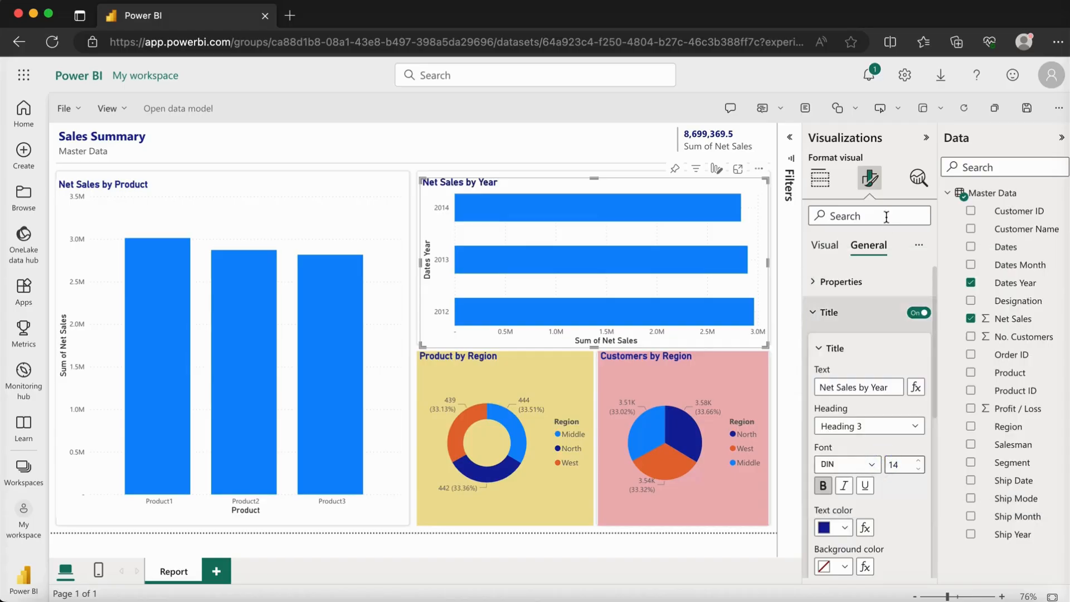
Turn on a visual border around the bar chart and color it dark blue.
{"action": "left_click", "coordinate": [866, 283]}
{"action": "left_click", "coordinate": [863, 453]}
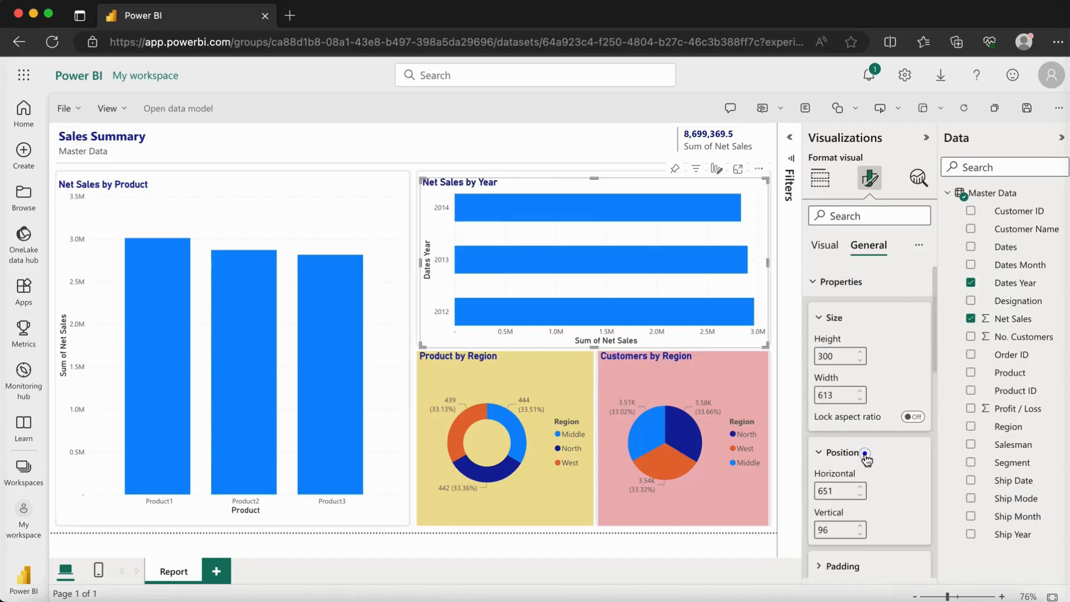
{"action": "left_click_drag", "start_coordinate": [934, 284], "coordinate": [917, 480]}
{"action": "scroll", "coordinate": [917, 480], "scroll_direction": "down", "scroll_amount": 2}
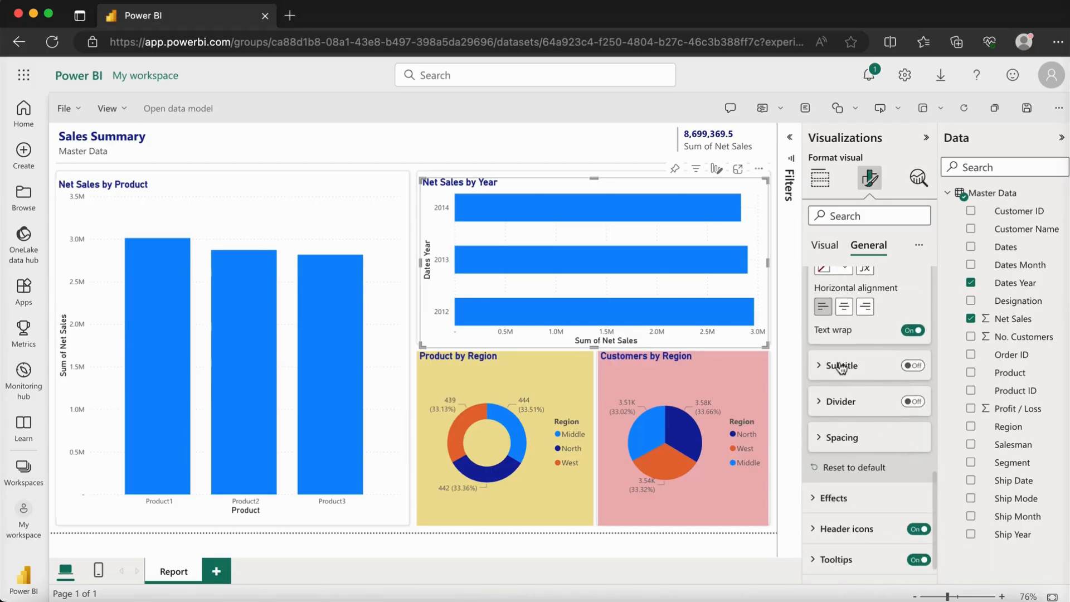
{"action": "left_click", "coordinate": [845, 498]}
{"action": "scroll", "coordinate": [934, 471], "scroll_direction": "down", "scroll_amount": 5}
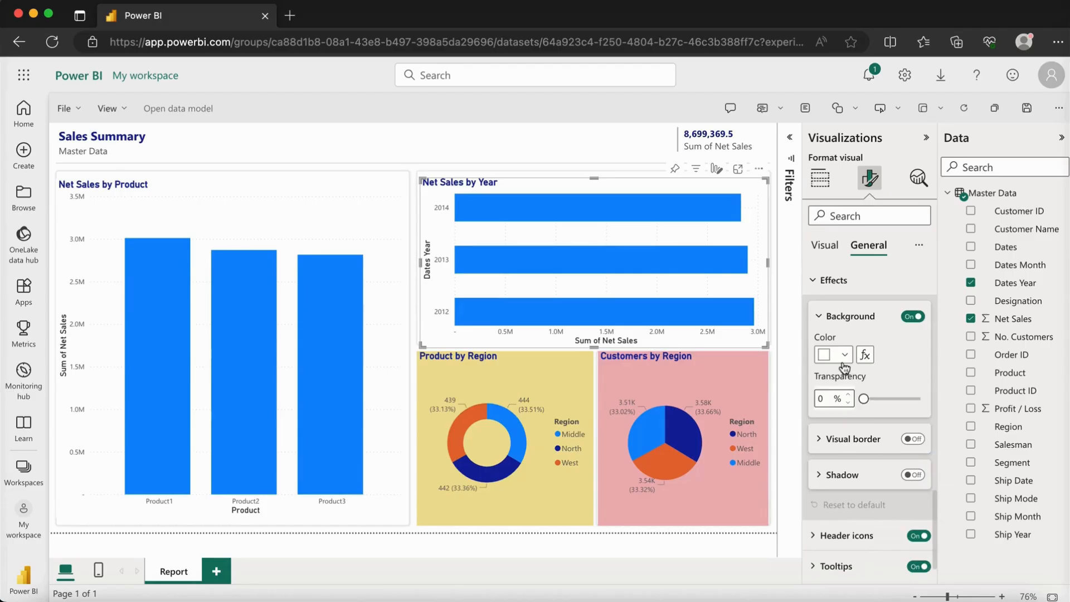
{"action": "left_click", "coordinate": [825, 440]}
{"action": "left_click", "coordinate": [912, 439]}
{"action": "left_click", "coordinate": [845, 477]}
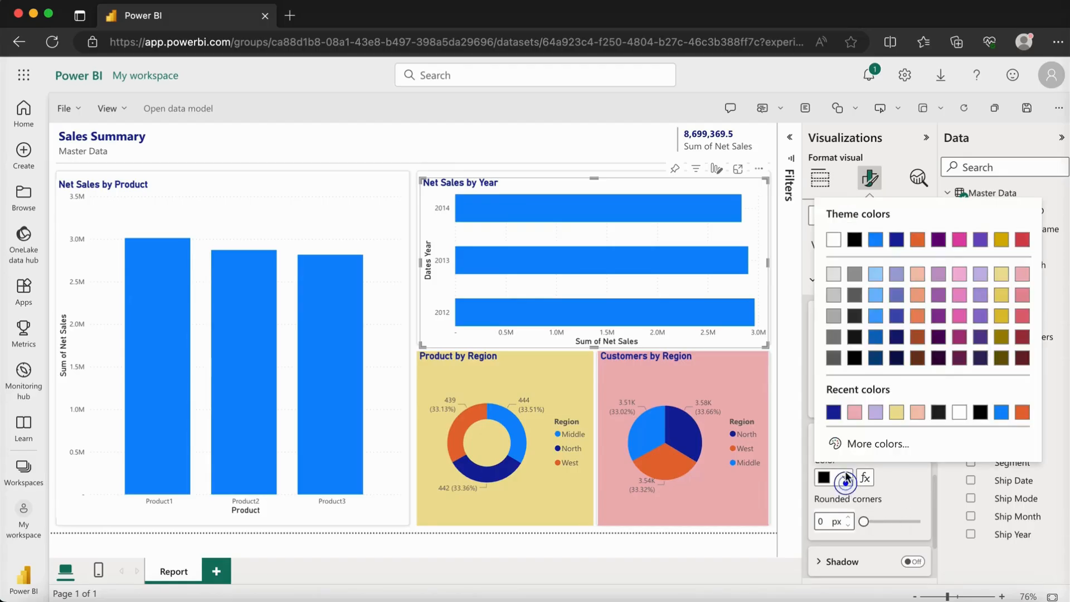
{"action": "left_click", "coordinate": [834, 411]}
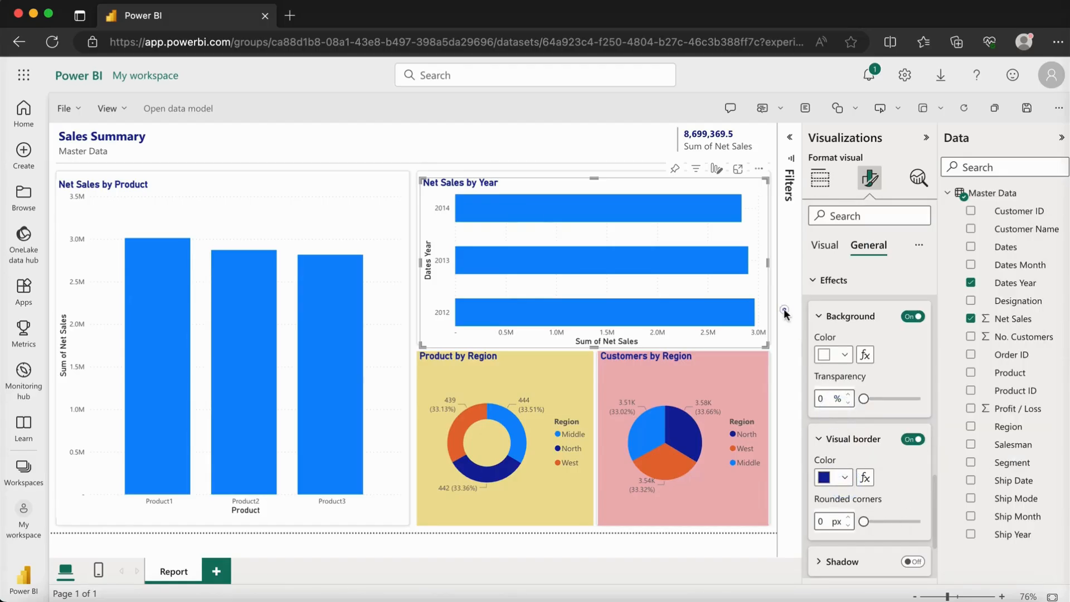
Turn on the background of the panel shape behind the bar chart and fill it light gray.
{"action": "left_click", "coordinate": [767, 284]}
{"action": "left_click", "coordinate": [766, 283]}
{"action": "left_click", "coordinate": [744, 179]}
{"action": "left_click", "coordinate": [869, 207]}
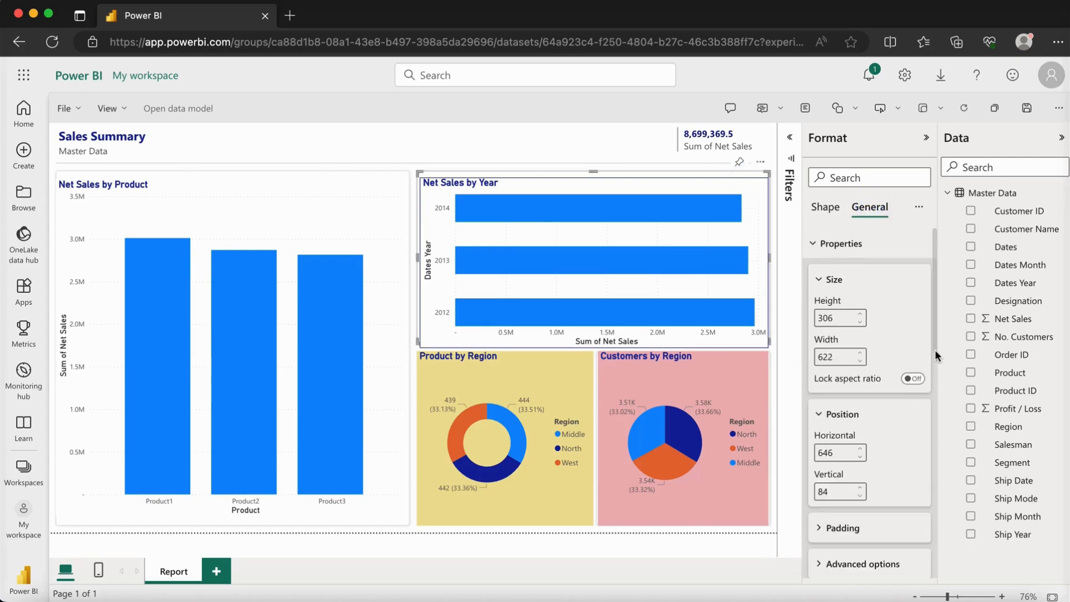
{"action": "left_click_drag", "start_coordinate": [933, 349], "coordinate": [934, 538]}
{"action": "scroll", "coordinate": [904, 432], "scroll_direction": "down", "scroll_amount": 2}
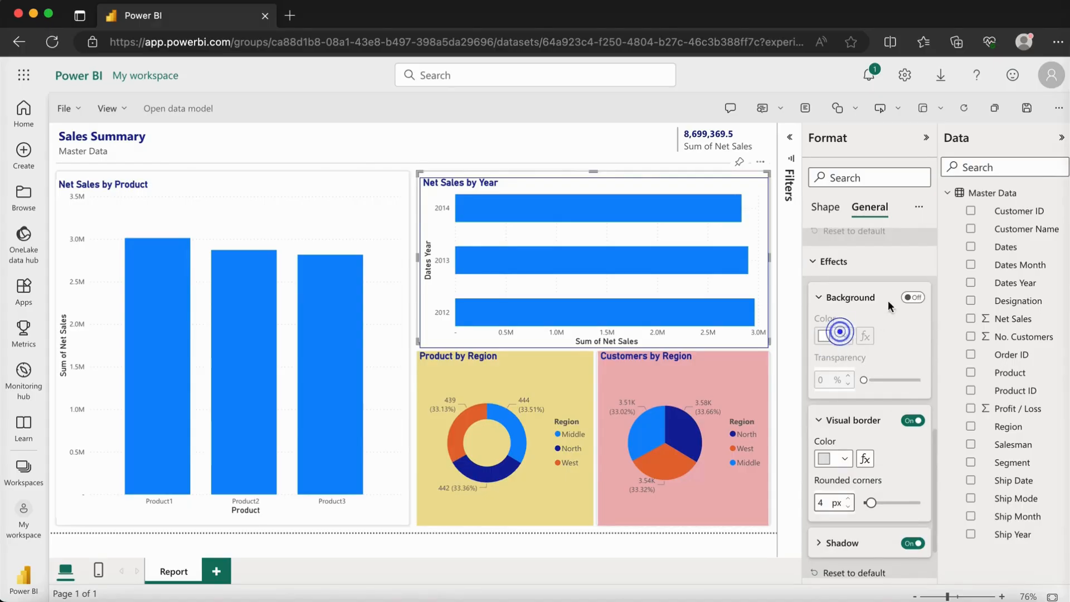
{"action": "left_click", "coordinate": [912, 297]}
{"action": "left_click", "coordinate": [844, 336]}
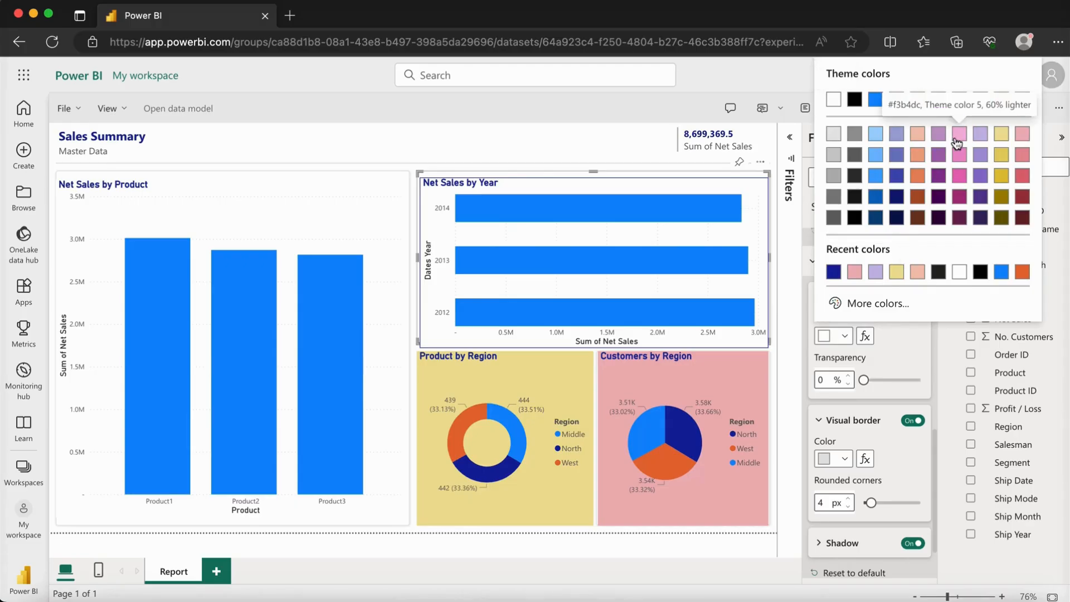
{"action": "left_click", "coordinate": [827, 132]}
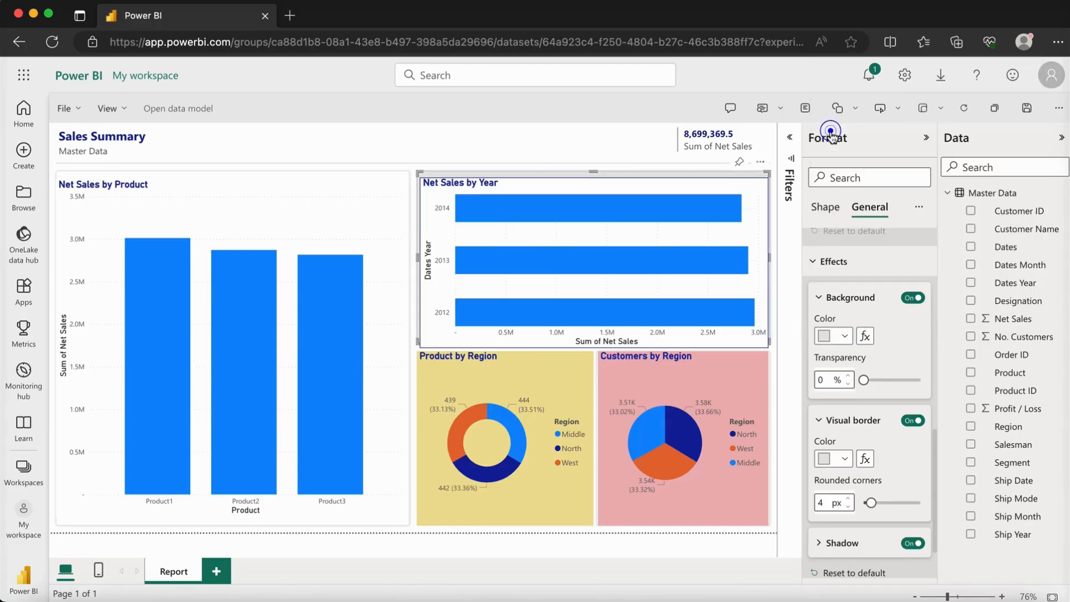
Center the bar chart on its gray panel, shrink it to leave an even margin around it, and deselect it.
{"action": "mouse_move", "coordinate": [759, 284]}
{"action": "left_mouse_down"}
{"action": "mouse_move", "coordinate": [758, 304]}
{"action": "mouse_move", "coordinate": [758, 279]}
{"action": "left_mouse_up"}
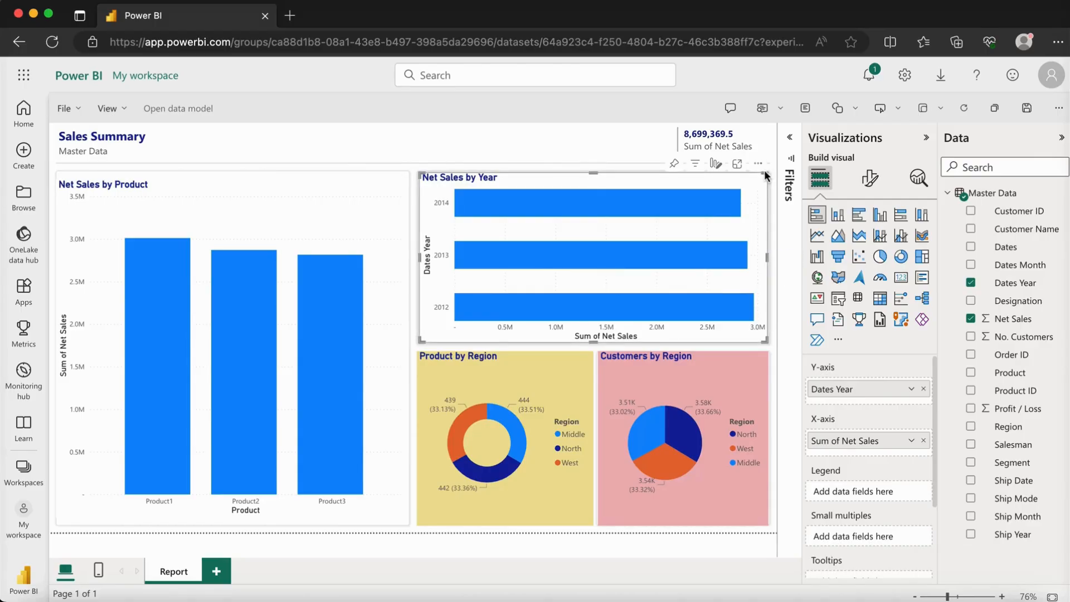
{"action": "left_click_drag", "start_coordinate": [764, 172], "coordinate": [742, 190]}
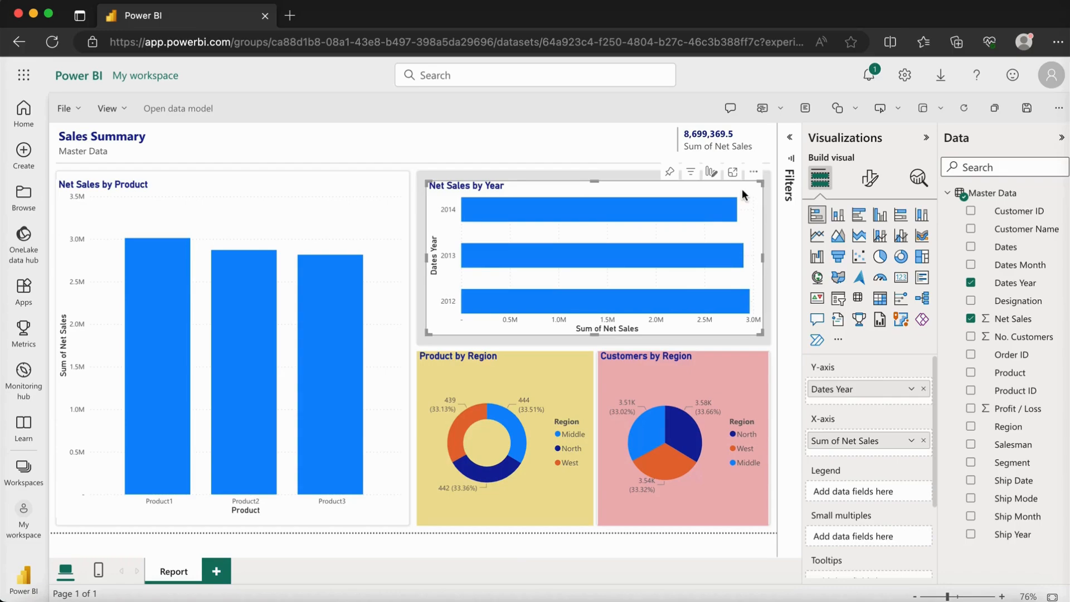
{"action": "left_click", "coordinate": [519, 547]}
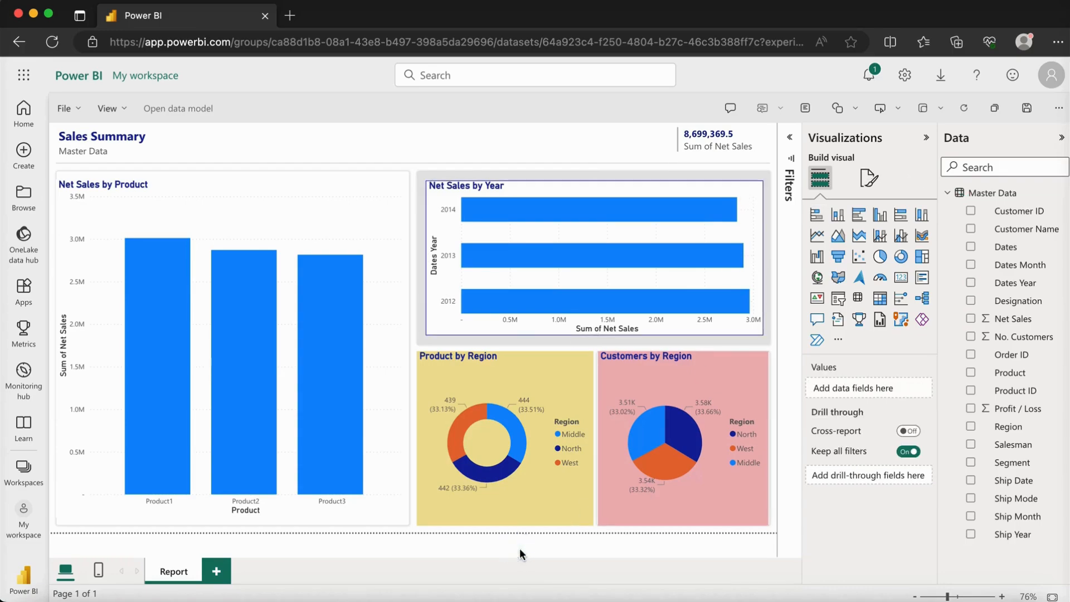